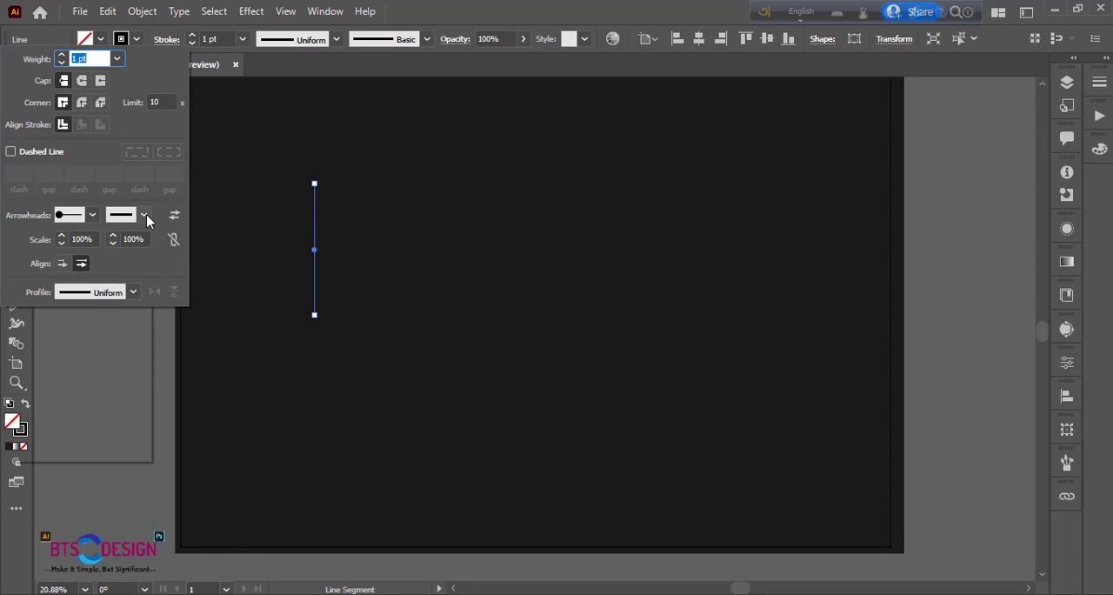
Add a round dot arrowhead to the other end of the vertical line
{"action": "left_click", "coordinate": [144, 214]}
{"action": "scroll", "coordinate": [104, 361], "scroll_direction": "down", "scroll_amount": 5}
{"action": "left_click", "coordinate": [70, 398]}
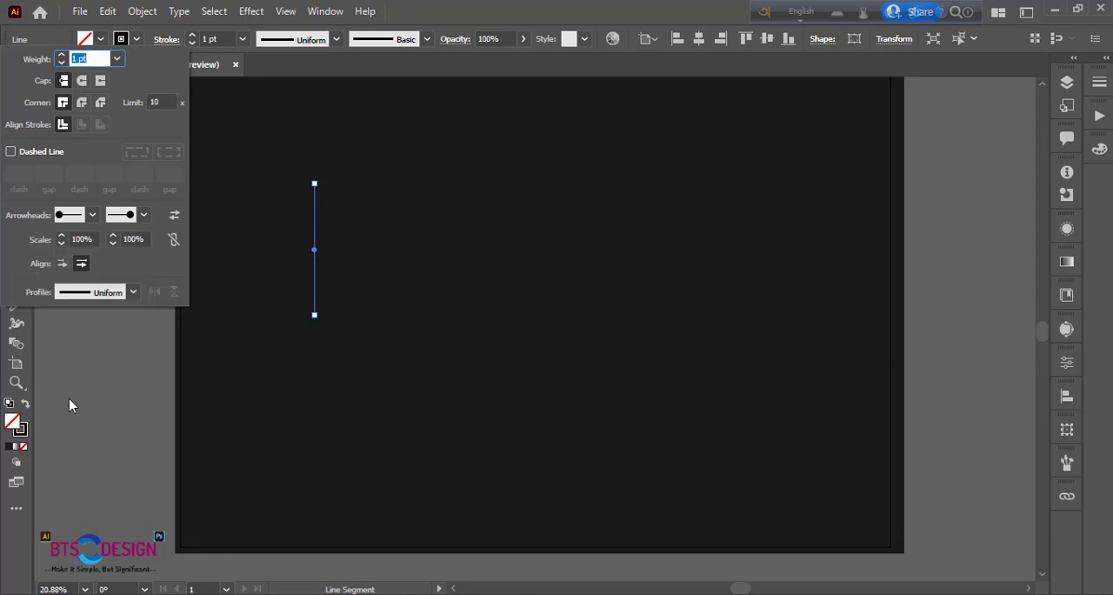
{"action": "key", "text": "Escape"}
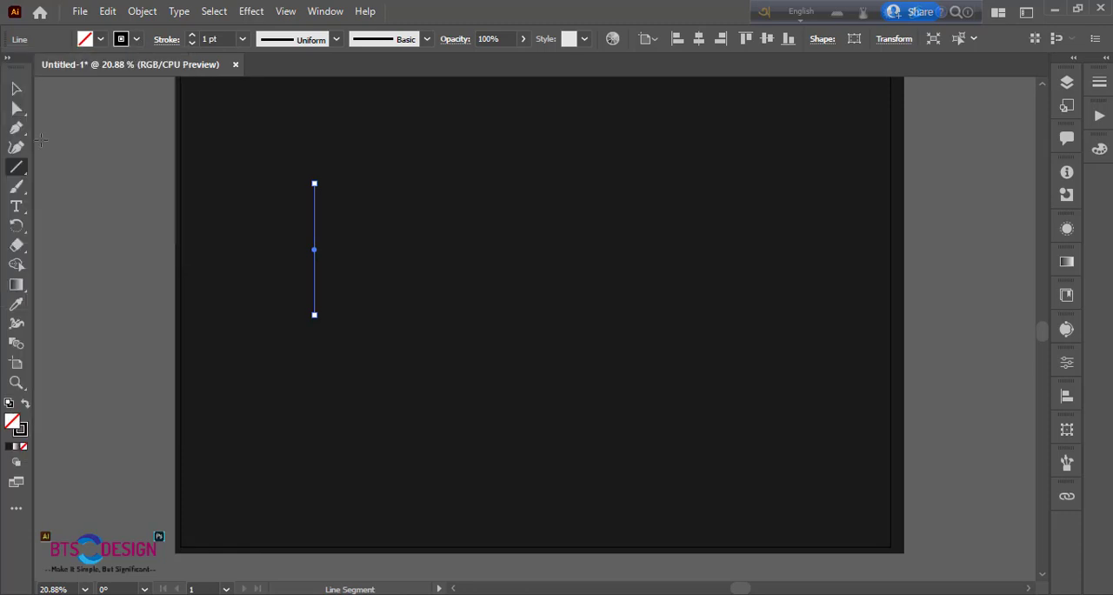
Apply a Transform effect to the line with 99% vertical scale, an 11° rotation angle and 100 copies
{"action": "key", "text": "v"}
{"action": "left_click_drag", "start_coordinate": [263, 212], "coordinate": [381, 284]}
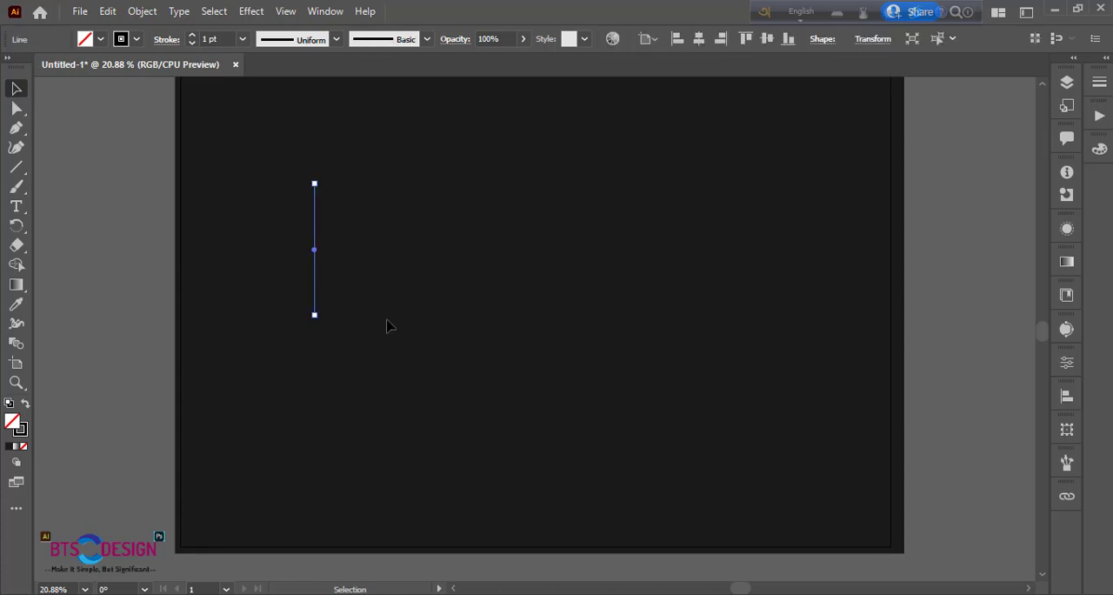
{"action": "left_click", "coordinate": [251, 11]}
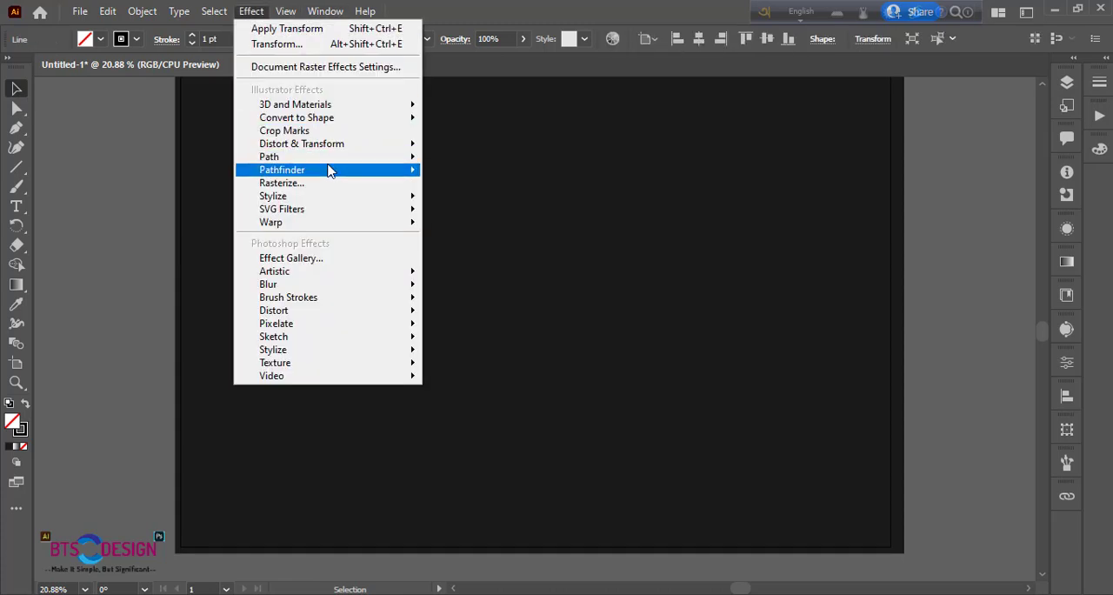
{"action": "mouse_move", "coordinate": [369, 146]}
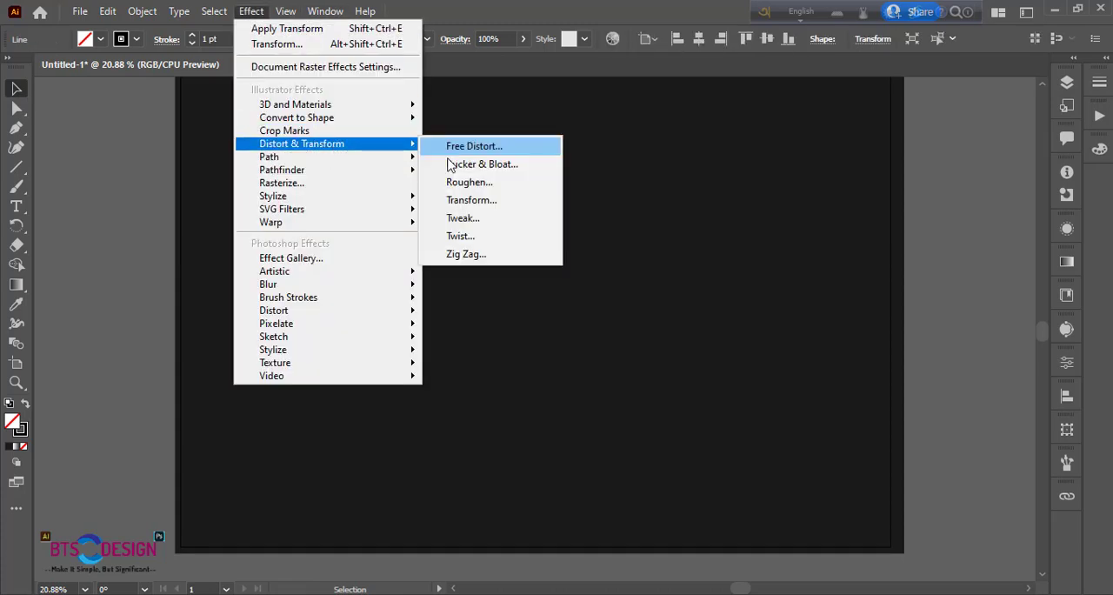
{"action": "left_click", "coordinate": [480, 202]}
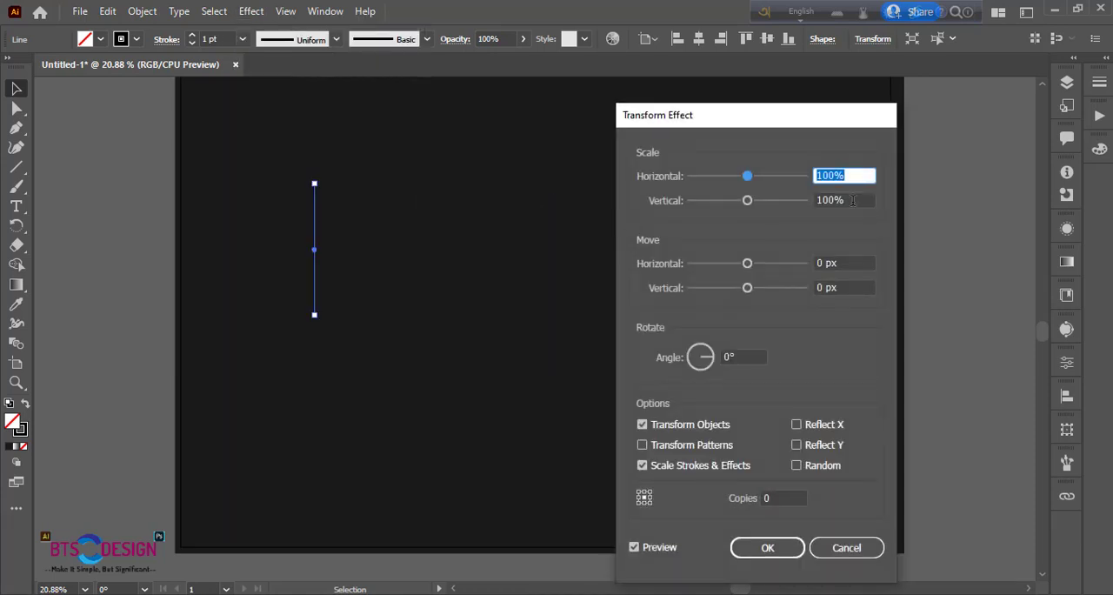
{"action": "left_click", "coordinate": [853, 200]}
{"action": "type", "text": "99"}
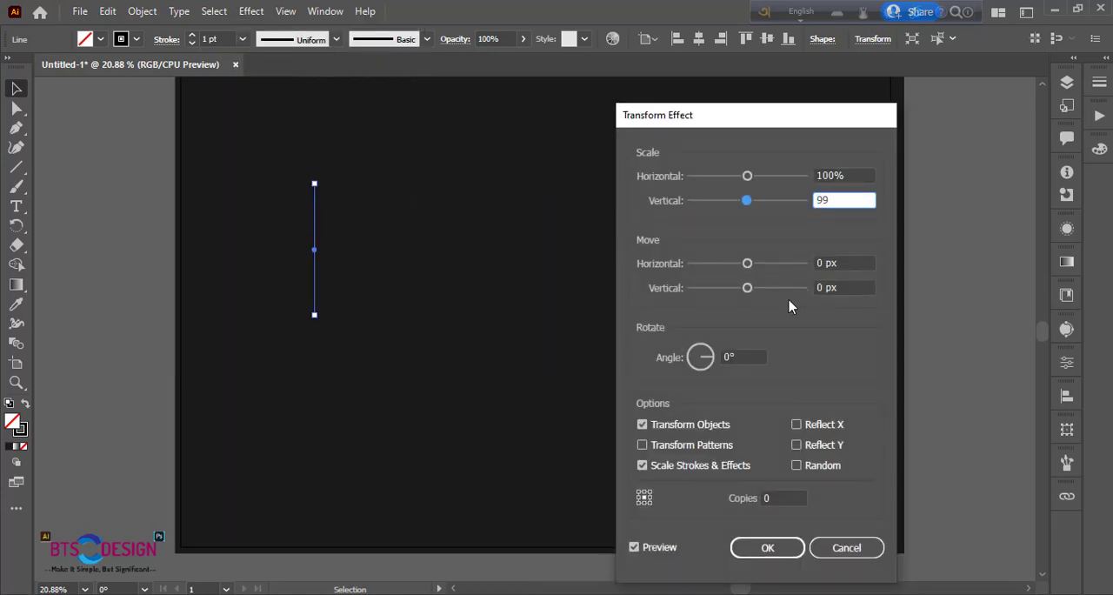
{"action": "left_click", "coordinate": [700, 361]}
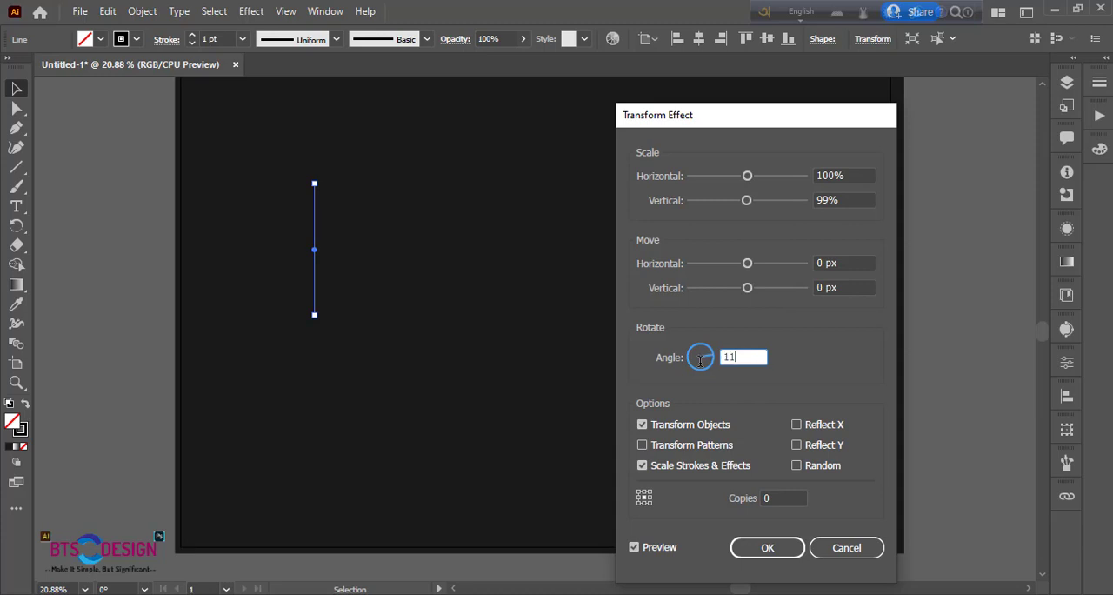
{"action": "left_click", "coordinate": [791, 497]}
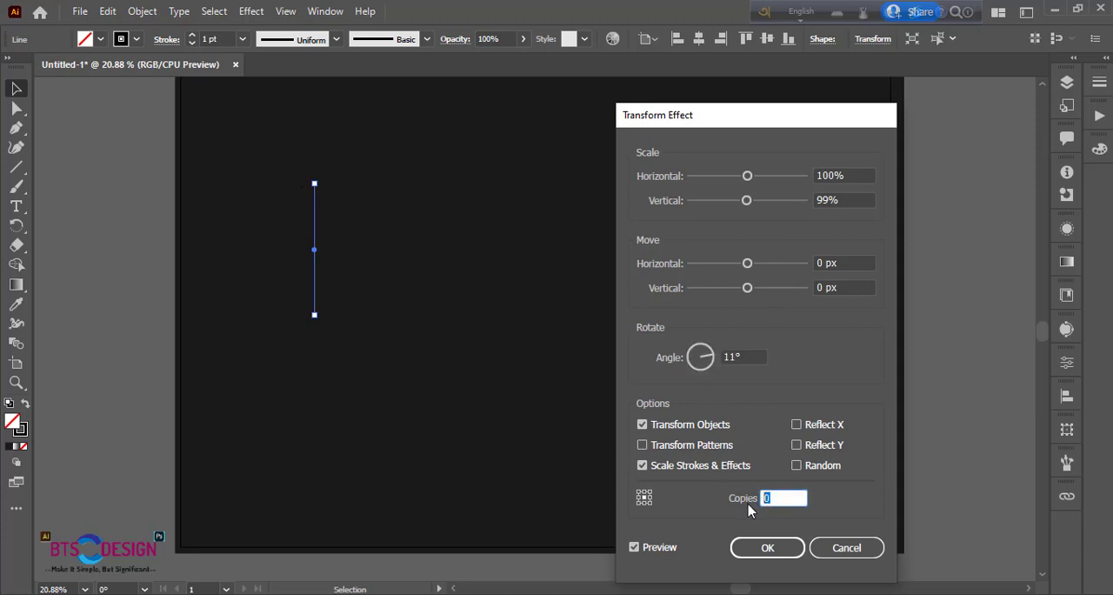
{"action": "left_click", "coordinate": [753, 553]}
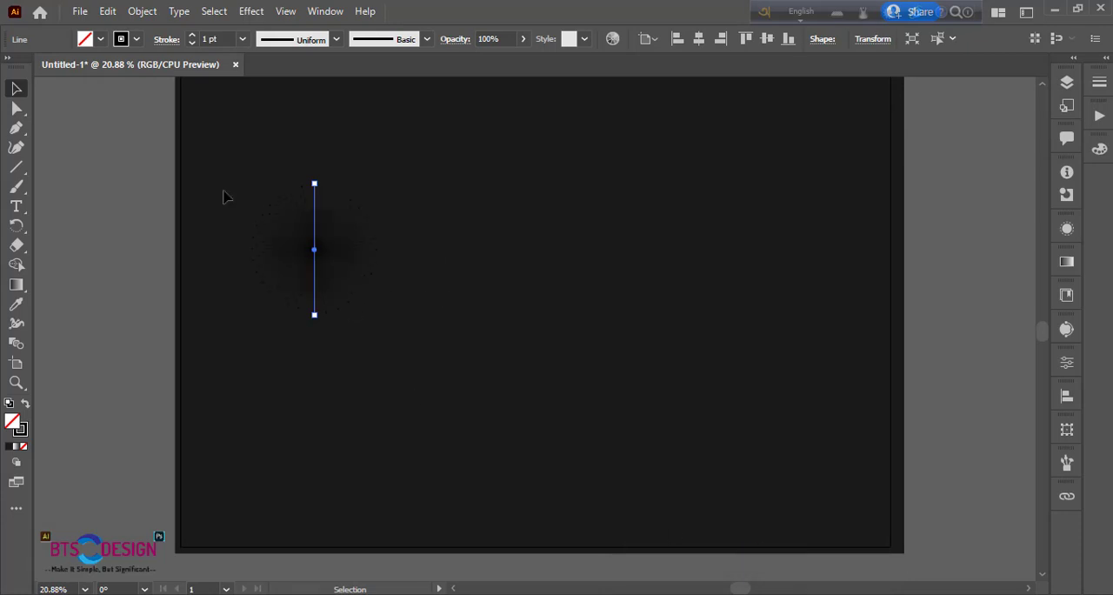
Set the stroke colour of the radial burst to magenta FF00BD
{"action": "double_click", "coordinate": [23, 430]}
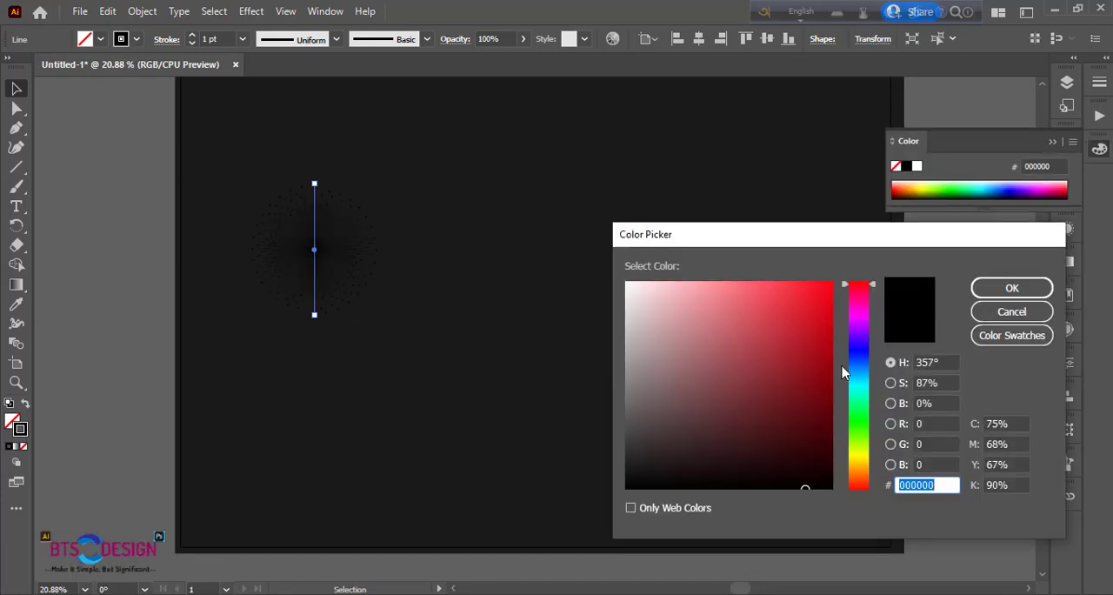
{"action": "mouse_move", "coordinate": [859, 306]}
{"action": "left_mouse_down"}
{"action": "mouse_move", "coordinate": [816, 290]}
{"action": "mouse_move", "coordinate": [835, 281]}
{"action": "left_mouse_up"}
{"action": "left_click", "coordinate": [821, 297]}
{"action": "left_click", "coordinate": [997, 295]}
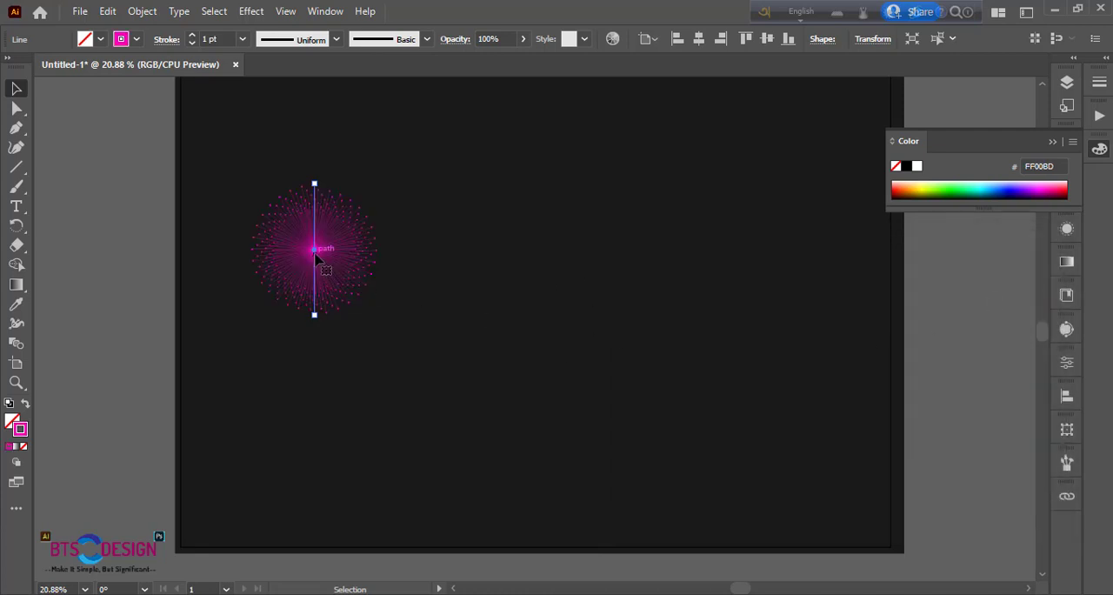
Duplicate the magenta burst five times, arranging four in the upper row and two in a row below
{"action": "left_click_drag", "start_coordinate": [314, 253], "coordinate": [571, 251]}
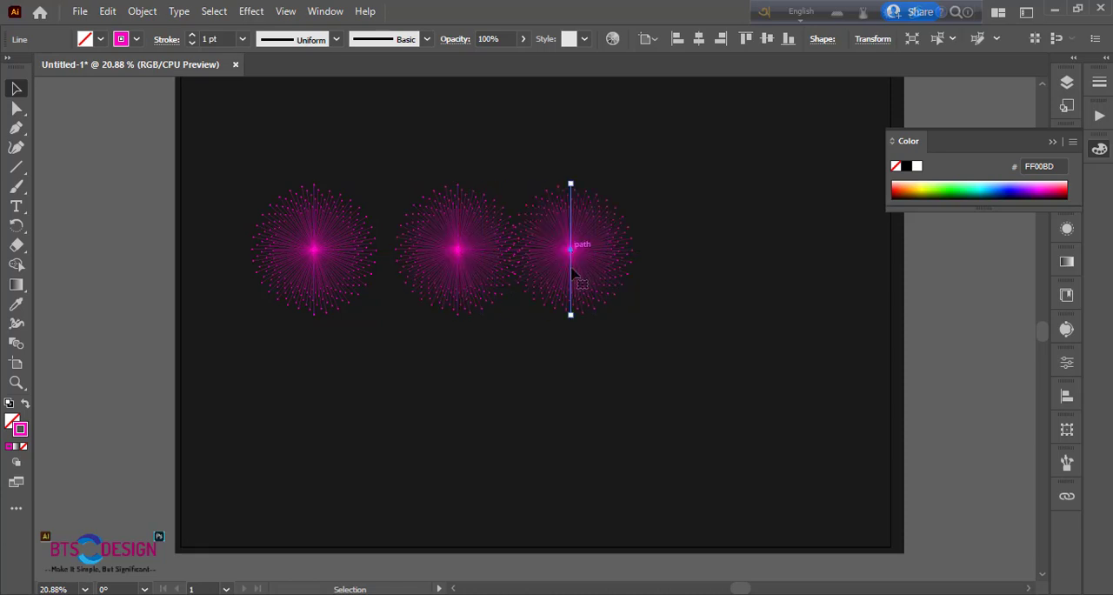
{"action": "left_click_drag", "start_coordinate": [571, 252], "coordinate": [720, 253]}
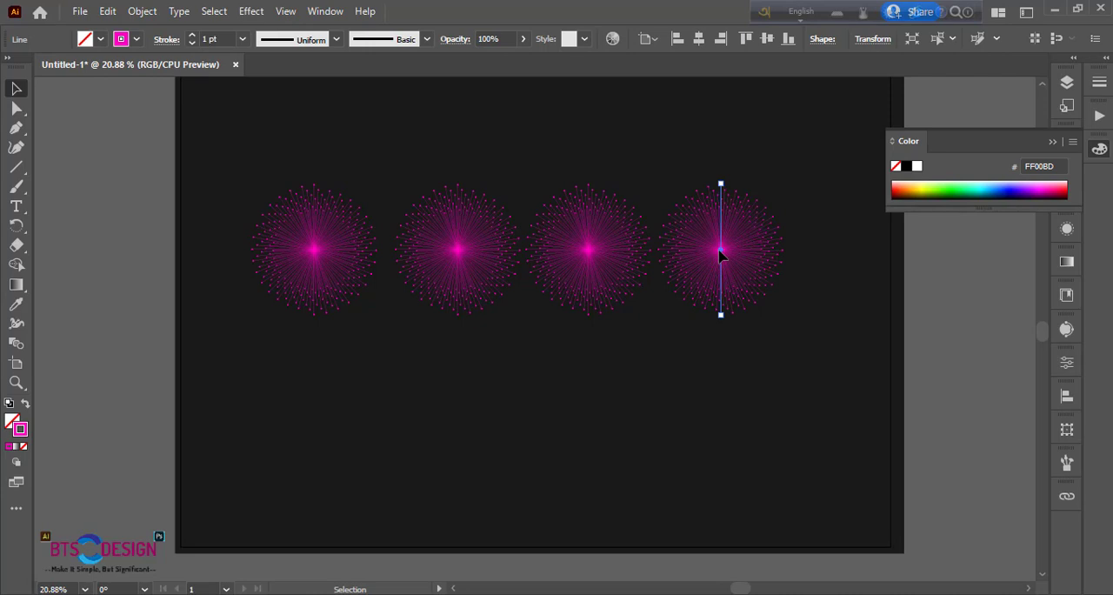
{"action": "left_click_drag", "start_coordinate": [720, 254], "coordinate": [536, 416]}
Recolour the stroke of the second burst in the upper row to red FC0000
{"action": "left_click", "coordinate": [483, 258]}
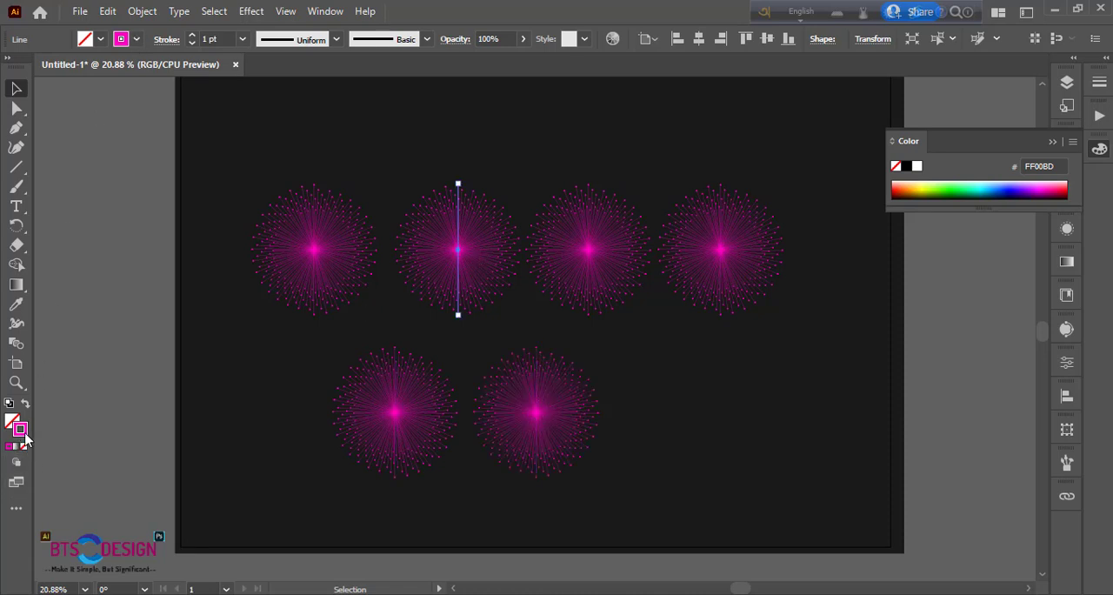
{"action": "left_click_drag", "start_coordinate": [861, 298], "coordinate": [865, 281]}
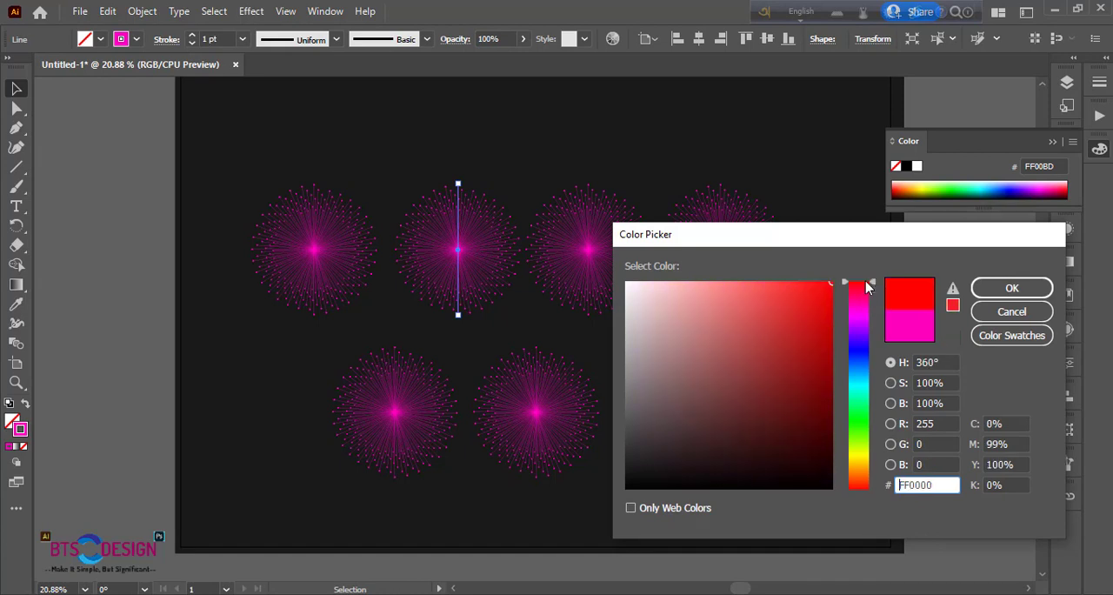
{"action": "left_click", "coordinate": [830, 285]}
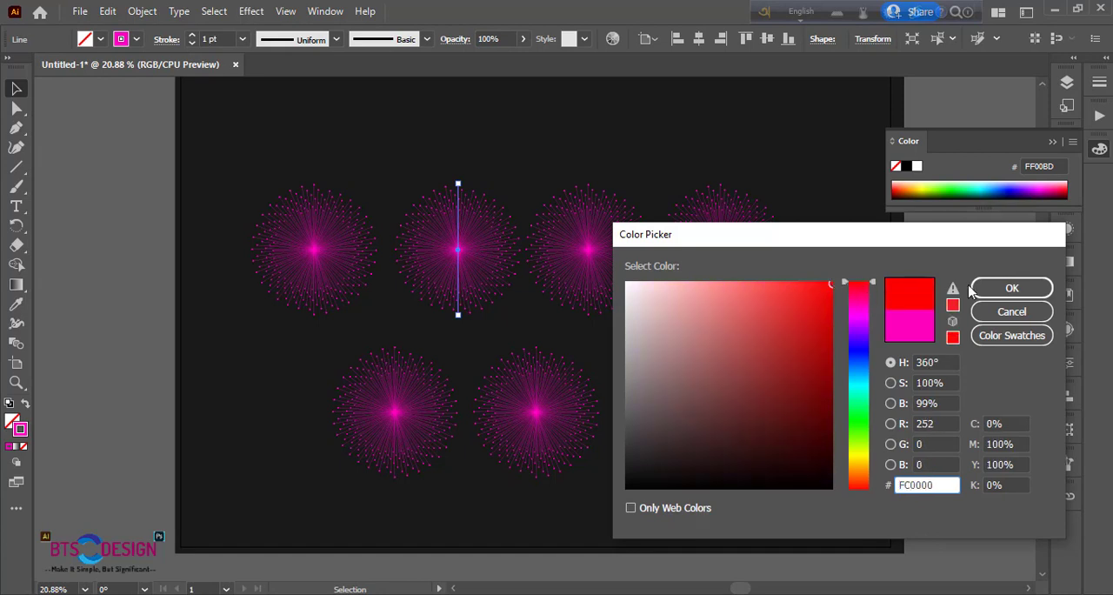
{"action": "left_click", "coordinate": [1009, 288]}
Recolour the stroke of the third burst in the upper row to bright blue
{"action": "left_click", "coordinate": [589, 251]}
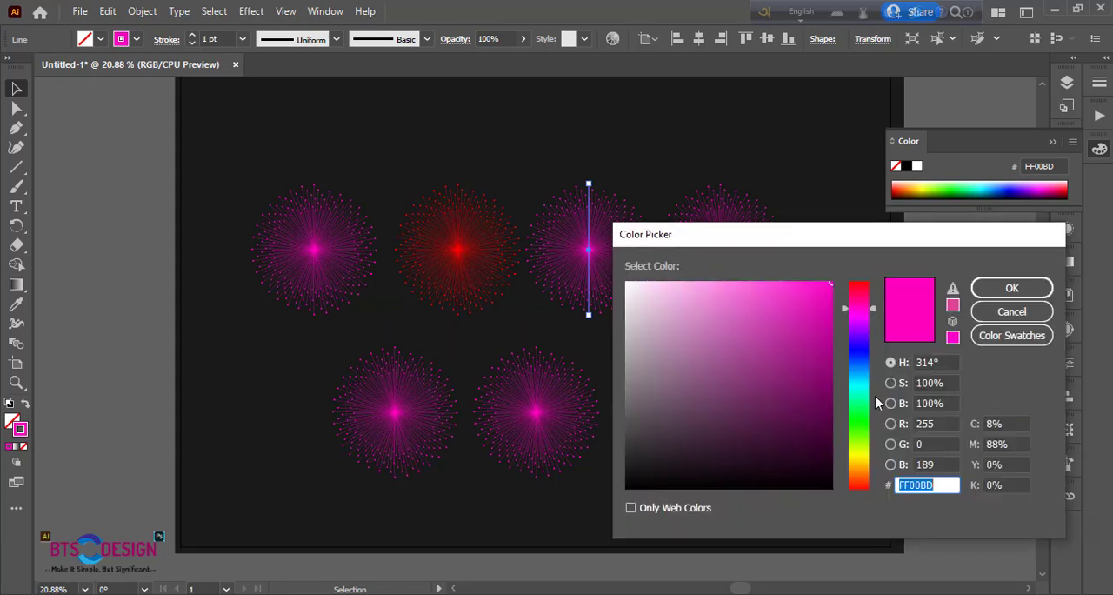
{"action": "left_click", "coordinate": [861, 357]}
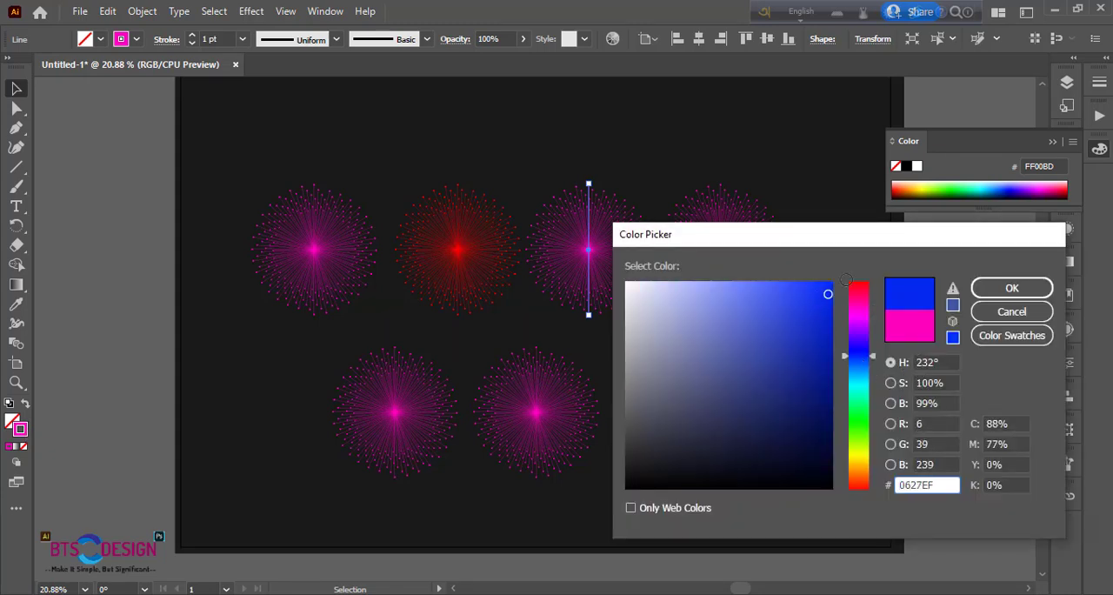
{"action": "left_click", "coordinate": [1012, 288]}
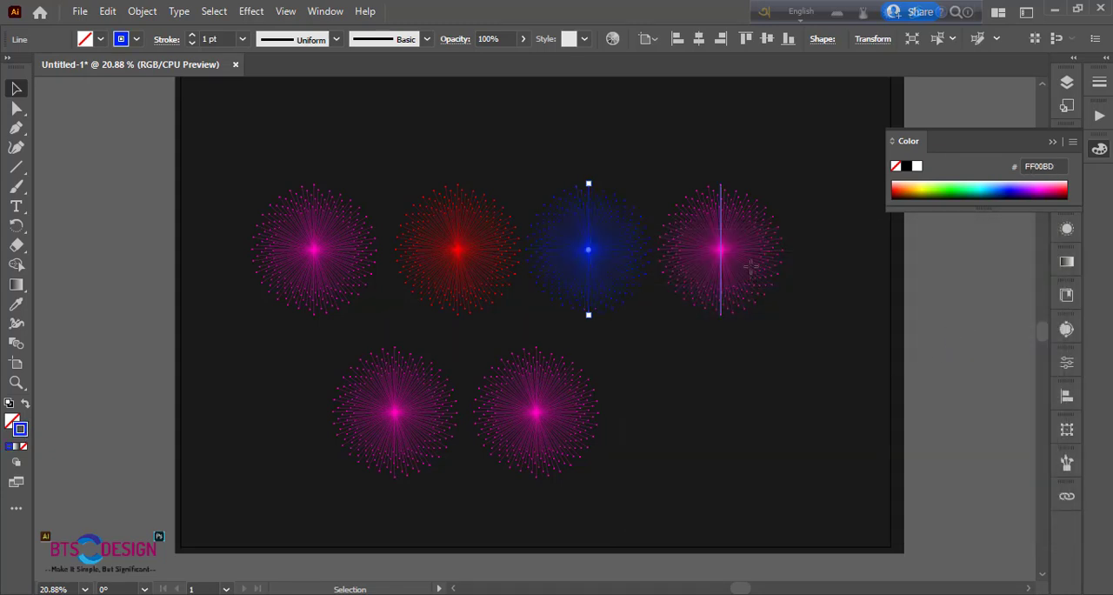
Recolour the stroke of the fourth burst in the upper row to cyan
{"action": "left_click", "coordinate": [748, 263]}
{"action": "double_click", "coordinate": [21, 428]}
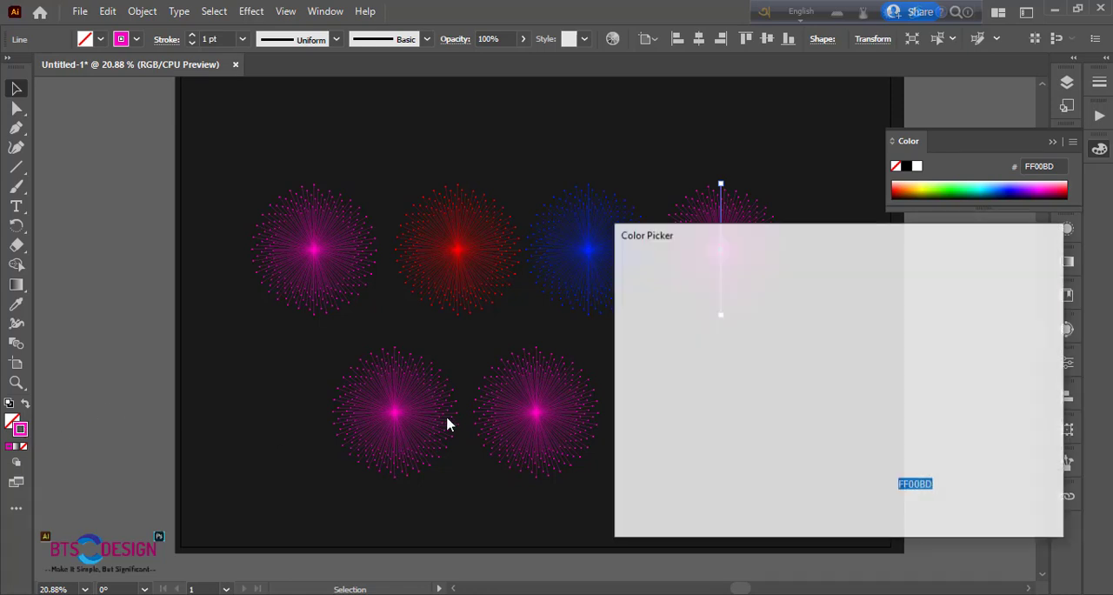
{"action": "left_click", "coordinate": [857, 386]}
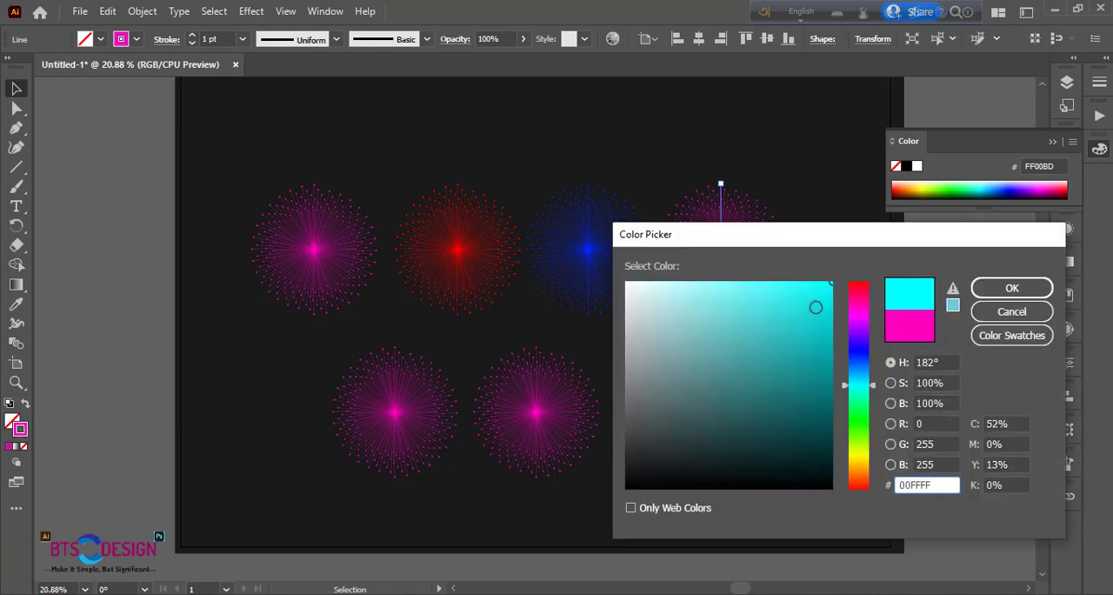
{"action": "left_click", "coordinate": [1012, 287]}
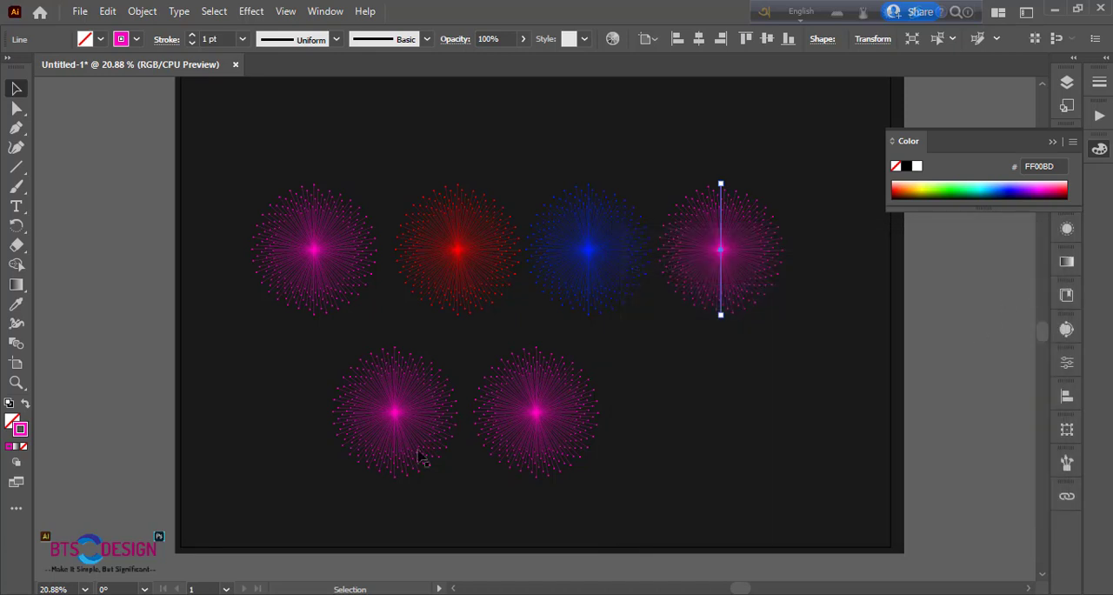
Recolour the stroke of the first burst in the lower row to green 19FF00
{"action": "left_click", "coordinate": [420, 458]}
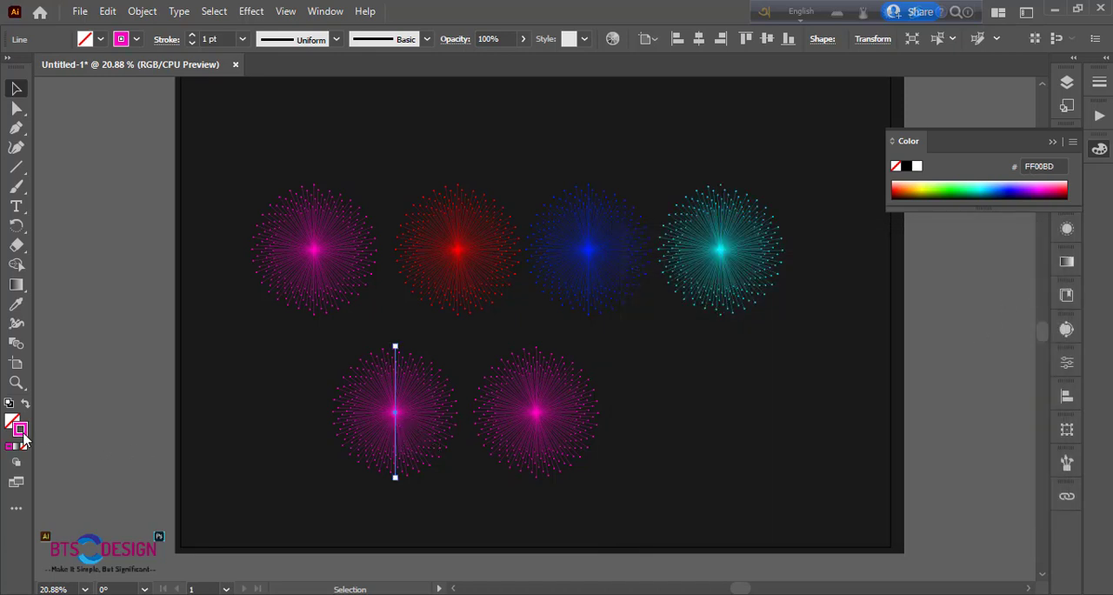
{"action": "left_click", "coordinate": [865, 425]}
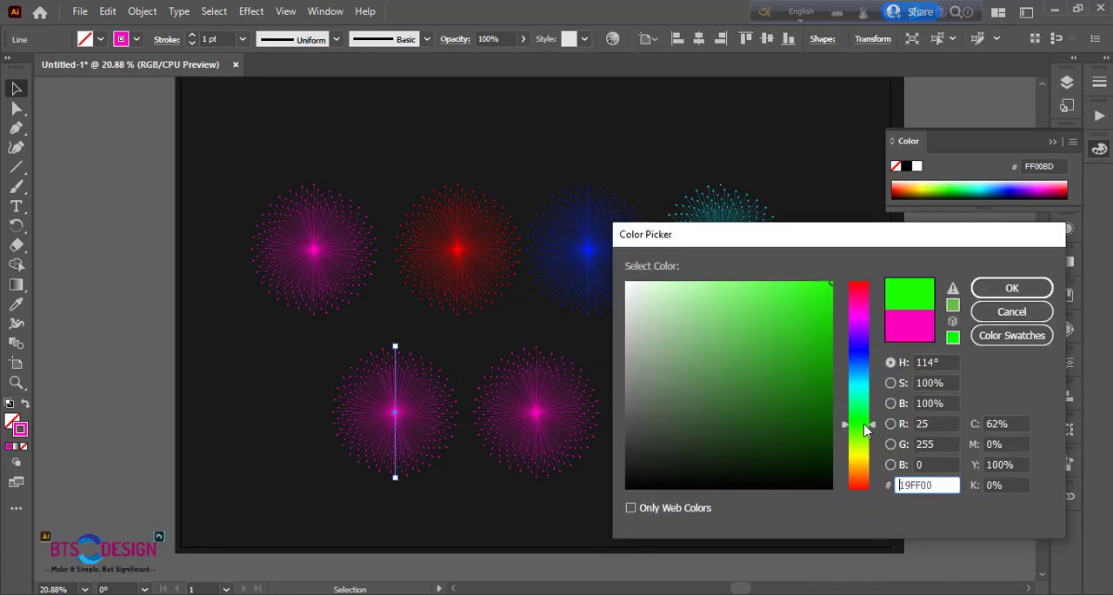
{"action": "left_click", "coordinate": [1011, 288]}
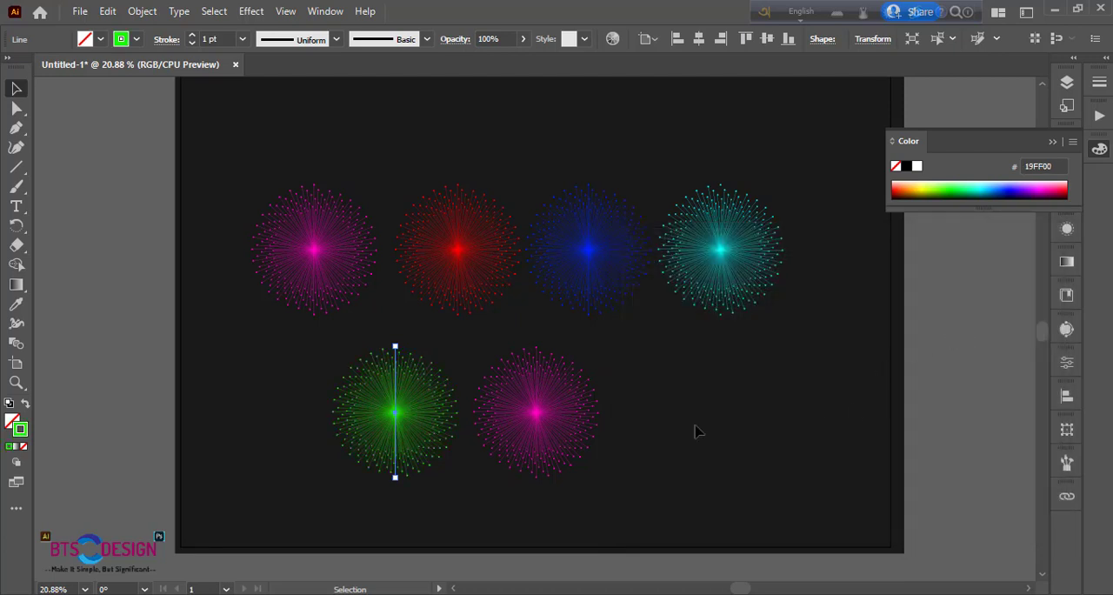
Recolour the stroke of the second burst in the lower row to yellow FFFF00
{"action": "left_click", "coordinate": [529, 427]}
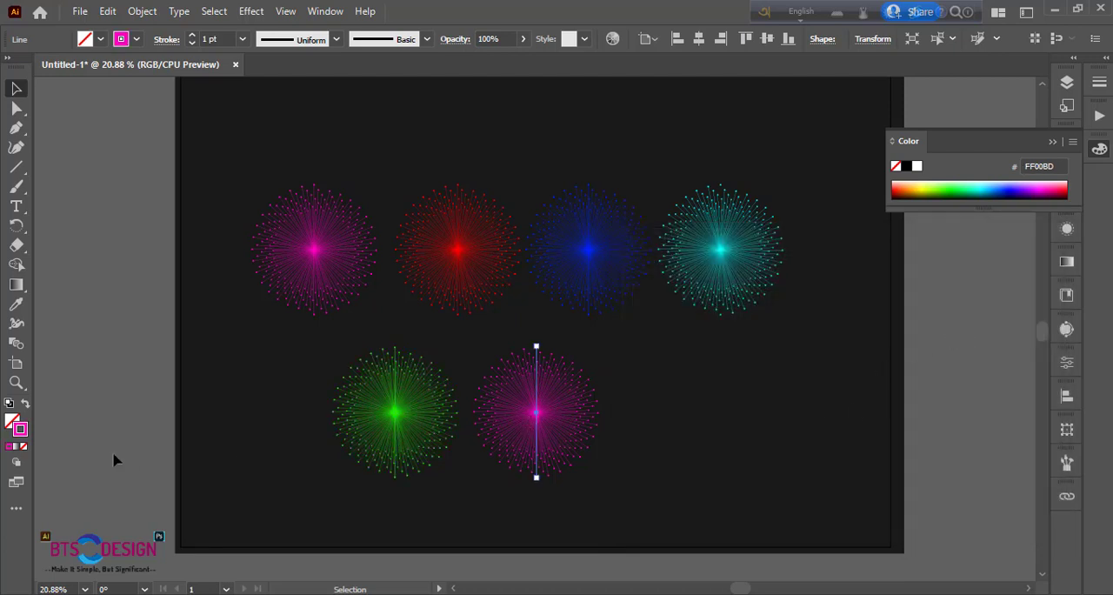
{"action": "double_click", "coordinate": [20, 428]}
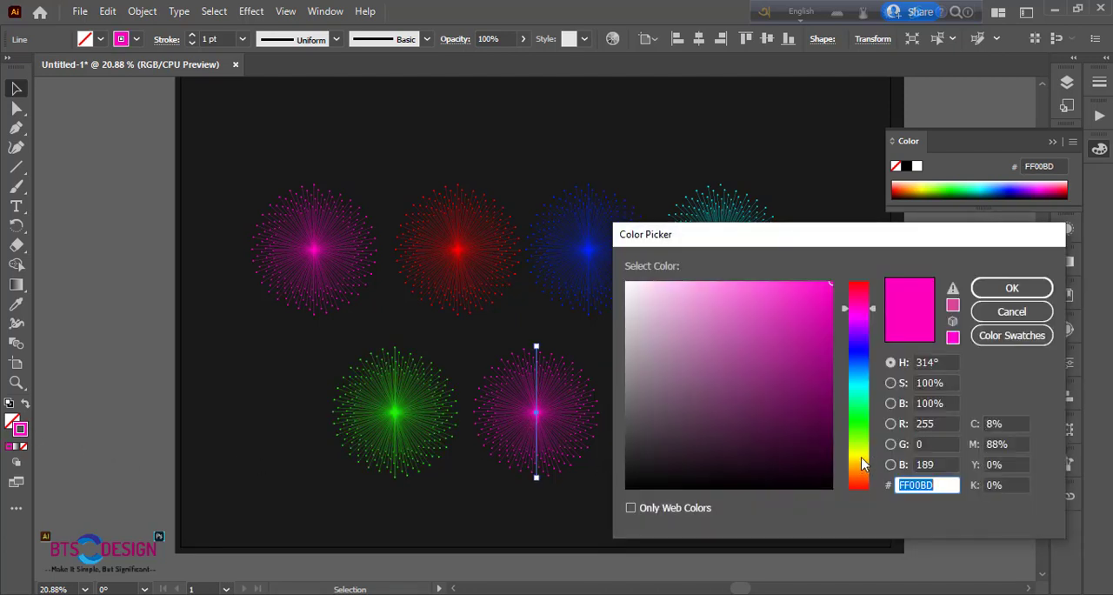
{"action": "left_click_drag", "start_coordinate": [864, 463], "coordinate": [862, 454]}
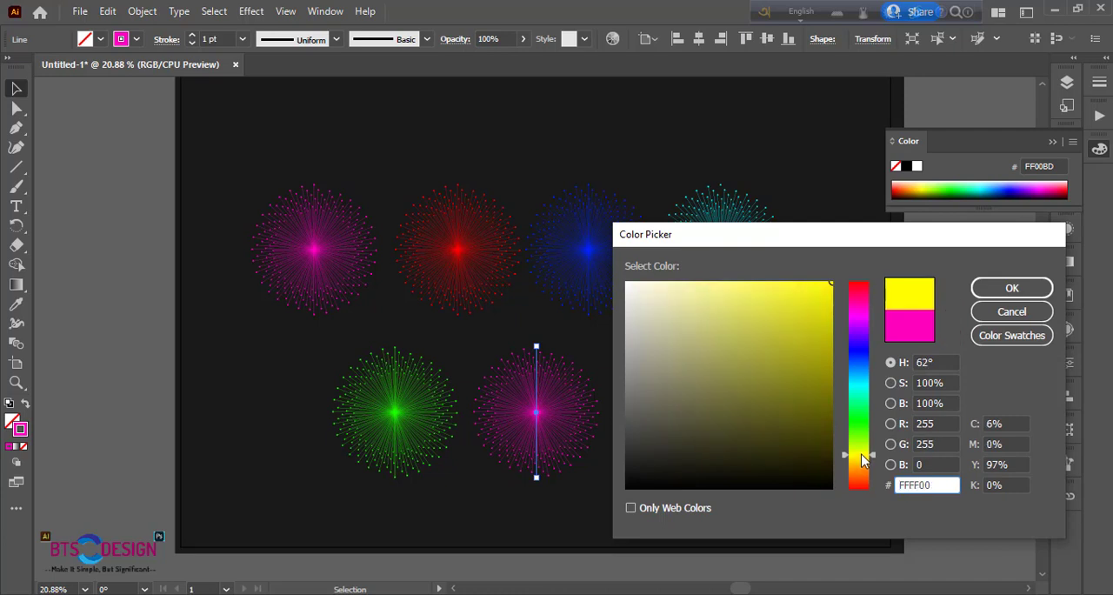
{"action": "left_click", "coordinate": [1004, 291]}
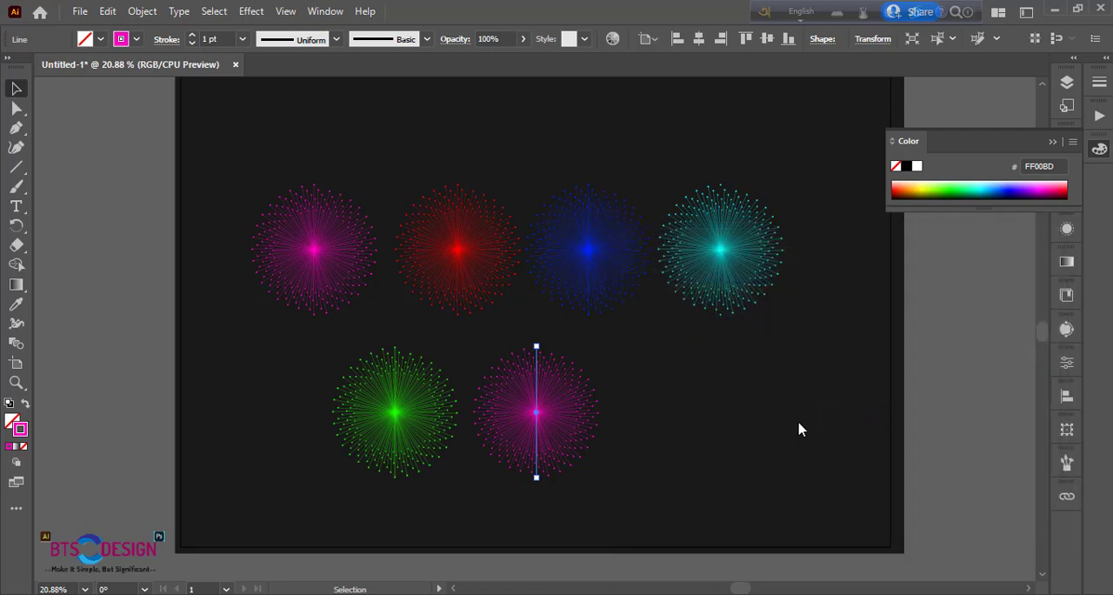
{"action": "left_click", "coordinate": [693, 426]}
{"action": "left_click_drag", "start_coordinate": [253, 174], "coordinate": [628, 480]}
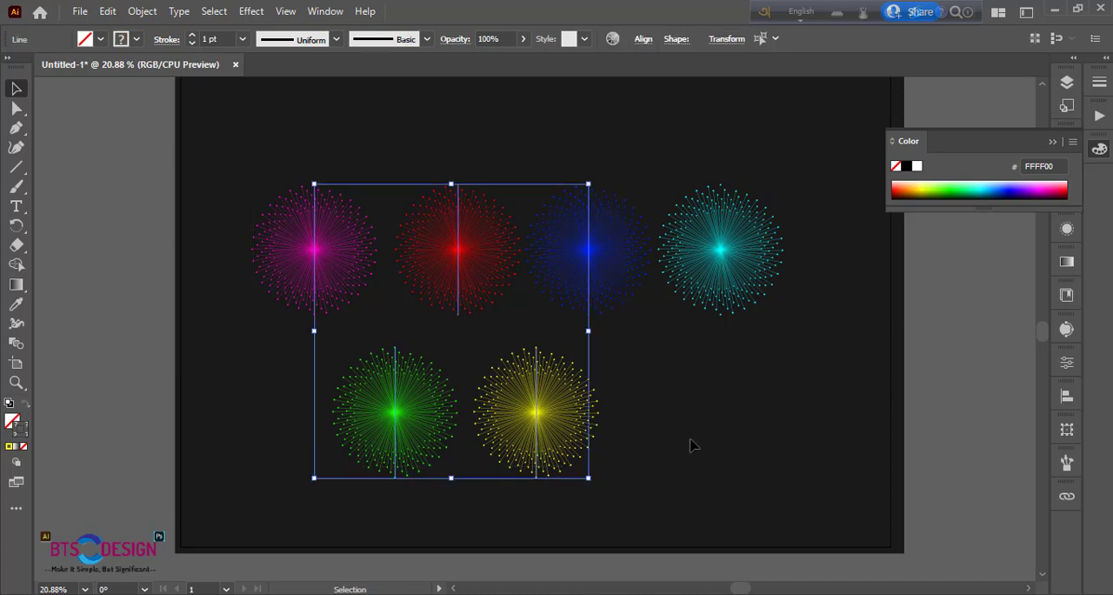
{"action": "left_click", "coordinate": [693, 446]}
Add the text "FLOWER" in the empty area beside the yellow burst
{"action": "left_click", "coordinate": [15, 209]}
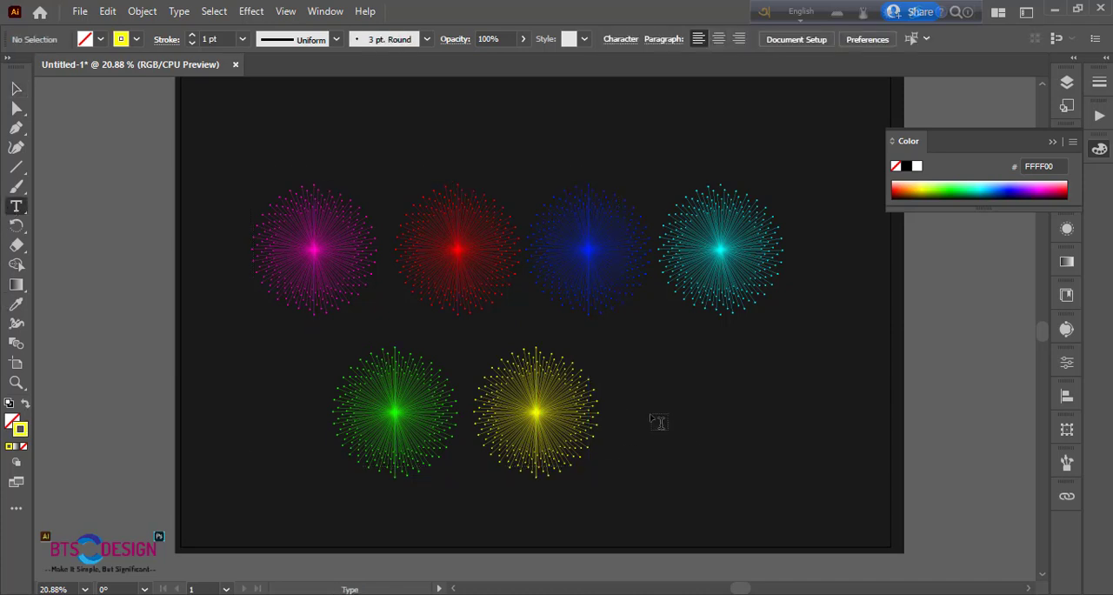
{"action": "left_click", "coordinate": [658, 423]}
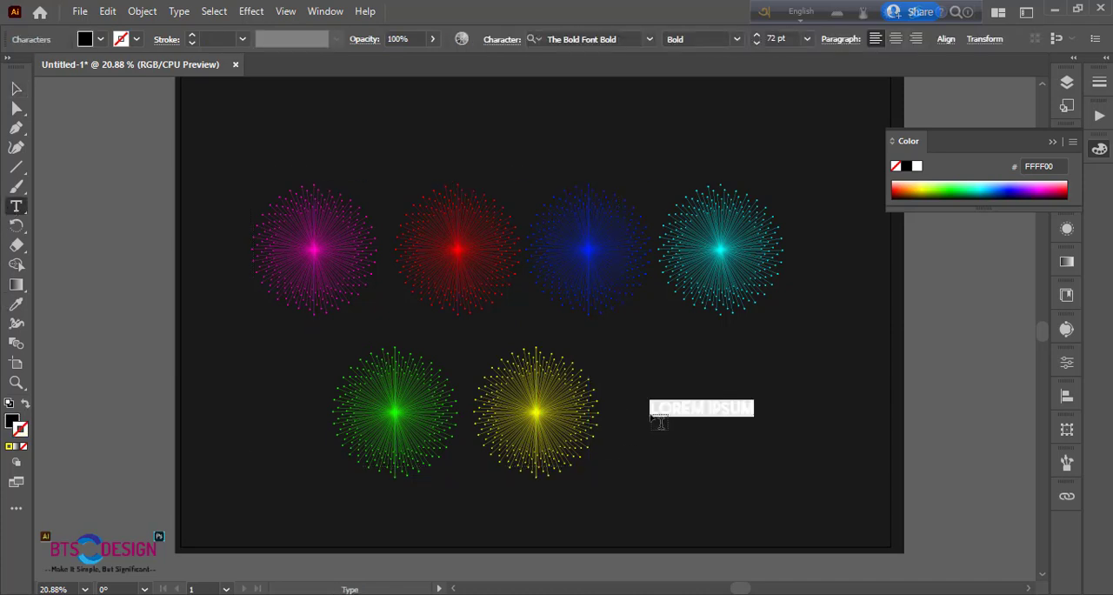
{"action": "type", "text": "FLOWER"}
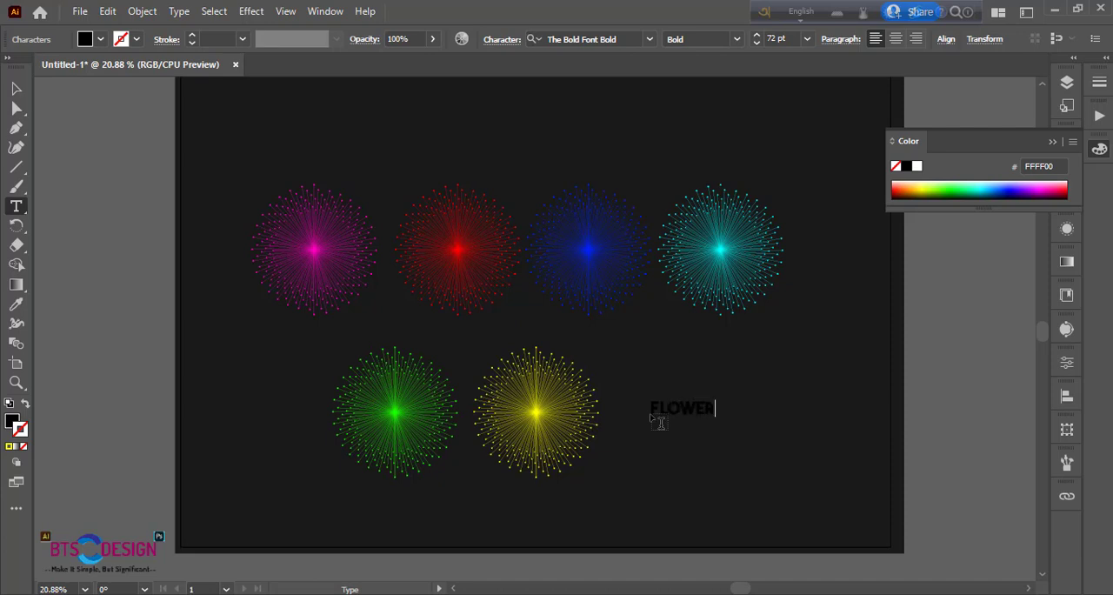
{"action": "left_click", "coordinate": [17, 87]}
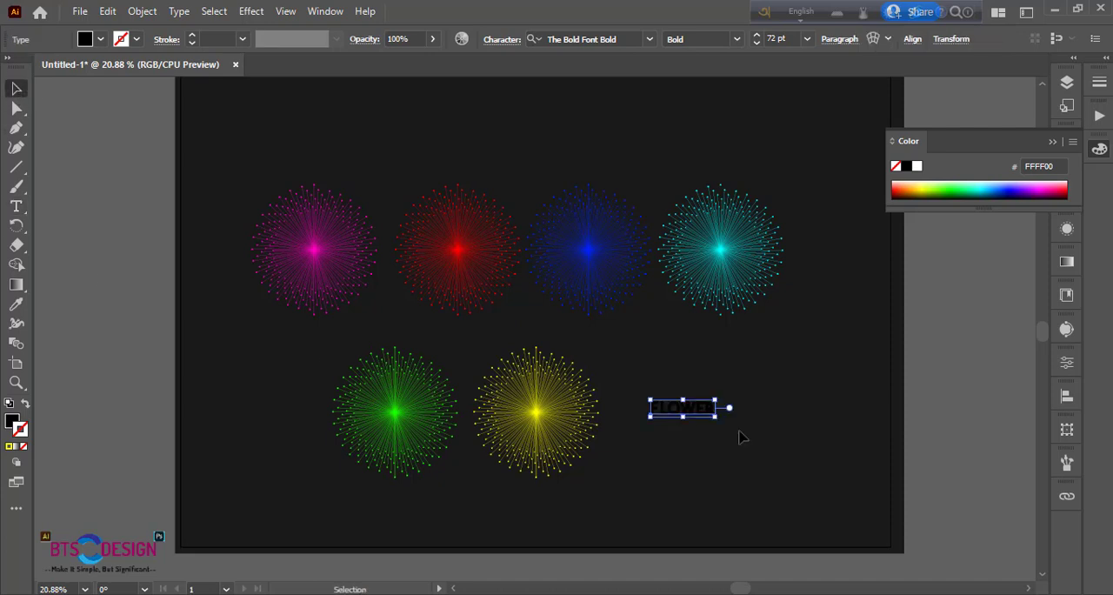
Enlarge the "FLOWER" text to about 405 pt and convert it to outlines
{"action": "left_click_drag", "start_coordinate": [716, 420], "coordinate": [866, 515]}
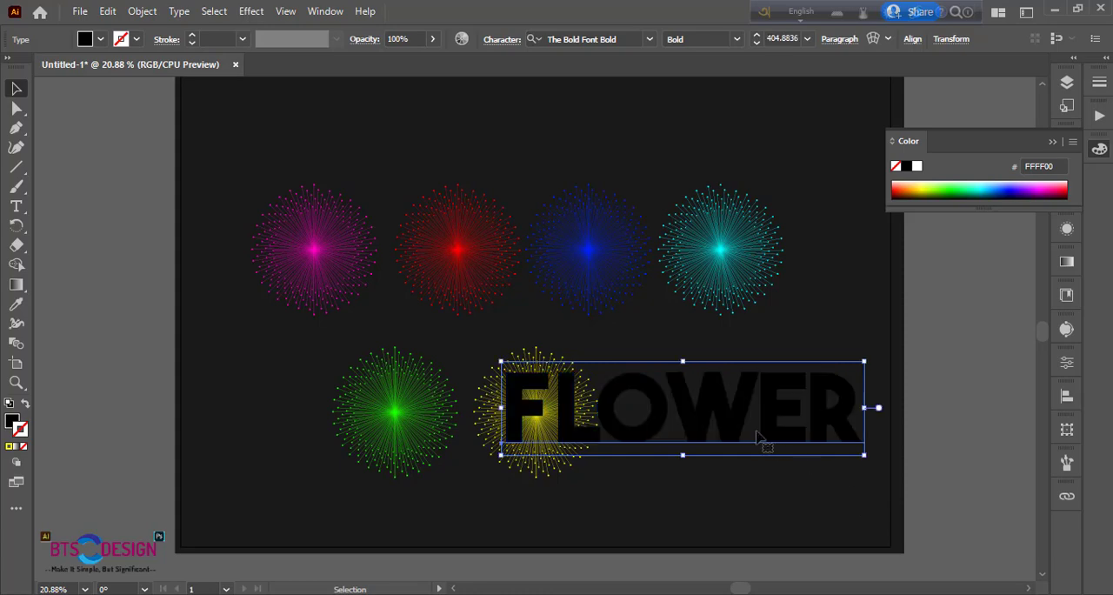
{"action": "right_click", "coordinate": [740, 422]}
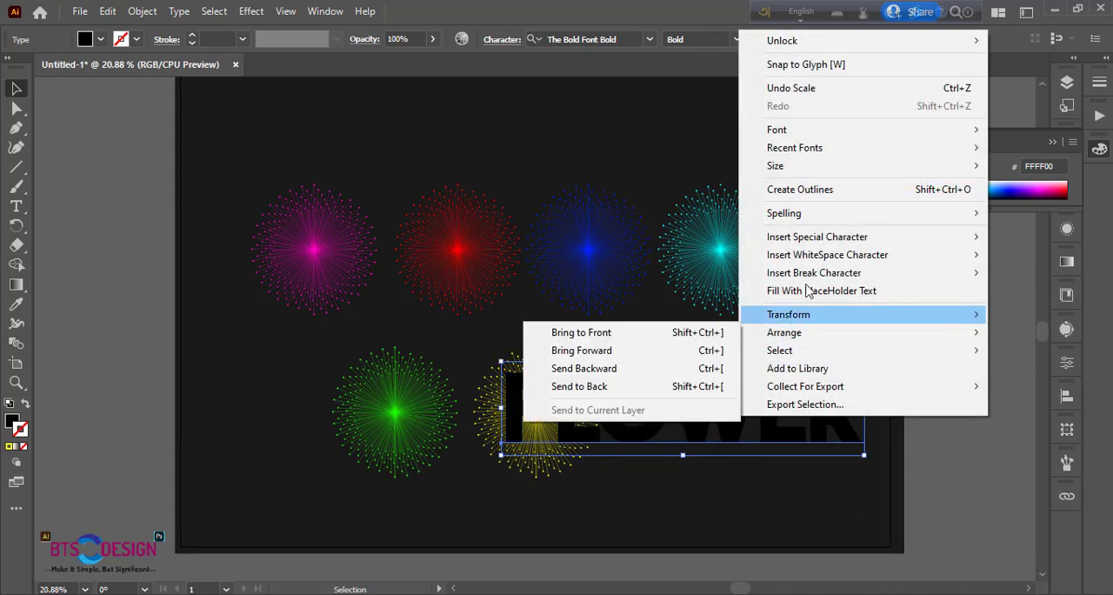
{"action": "left_click", "coordinate": [802, 186]}
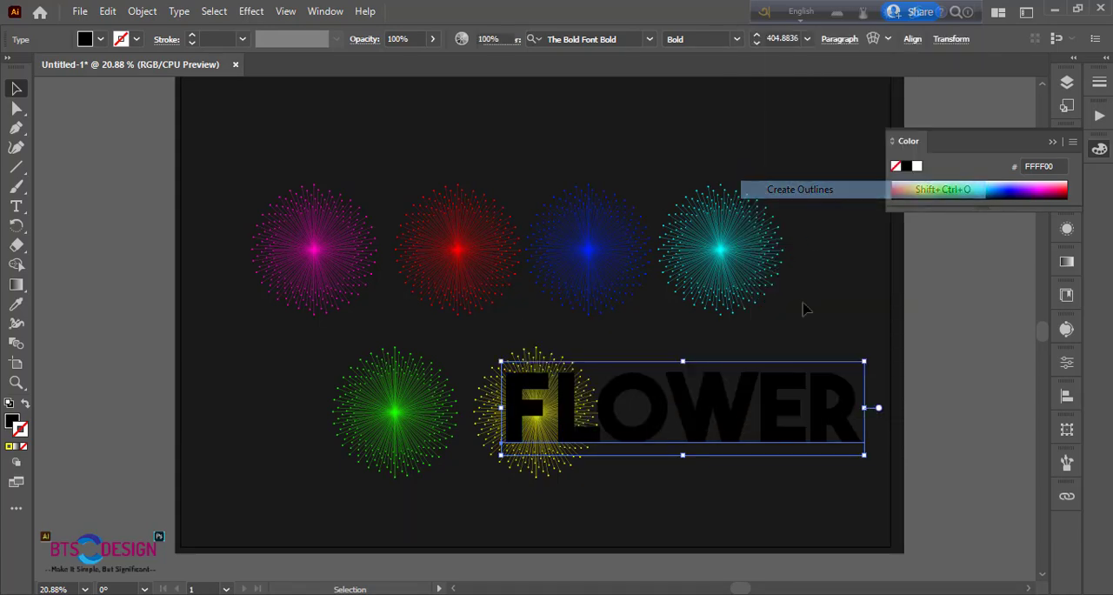
Try to ungroup the outlined letters and move the F onto the magenta burst
{"action": "right_click", "coordinate": [724, 426]}
{"action": "left_click", "coordinate": [765, 258]}
{"action": "left_click", "coordinate": [769, 494]}
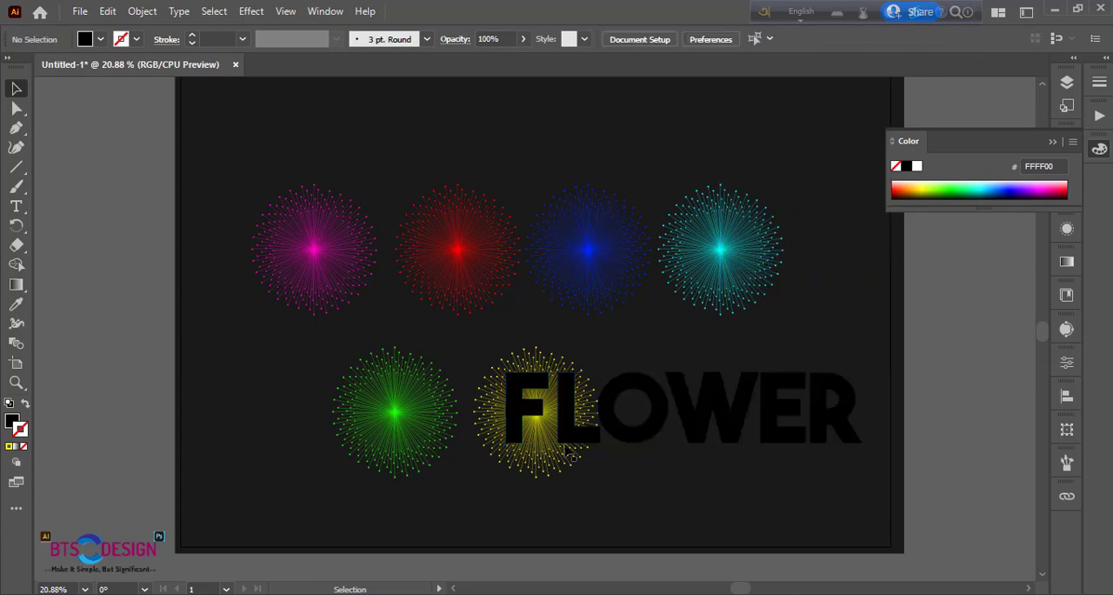
{"action": "left_click", "coordinate": [533, 412]}
{"action": "left_click_drag", "start_coordinate": [533, 411], "coordinate": [329, 252]}
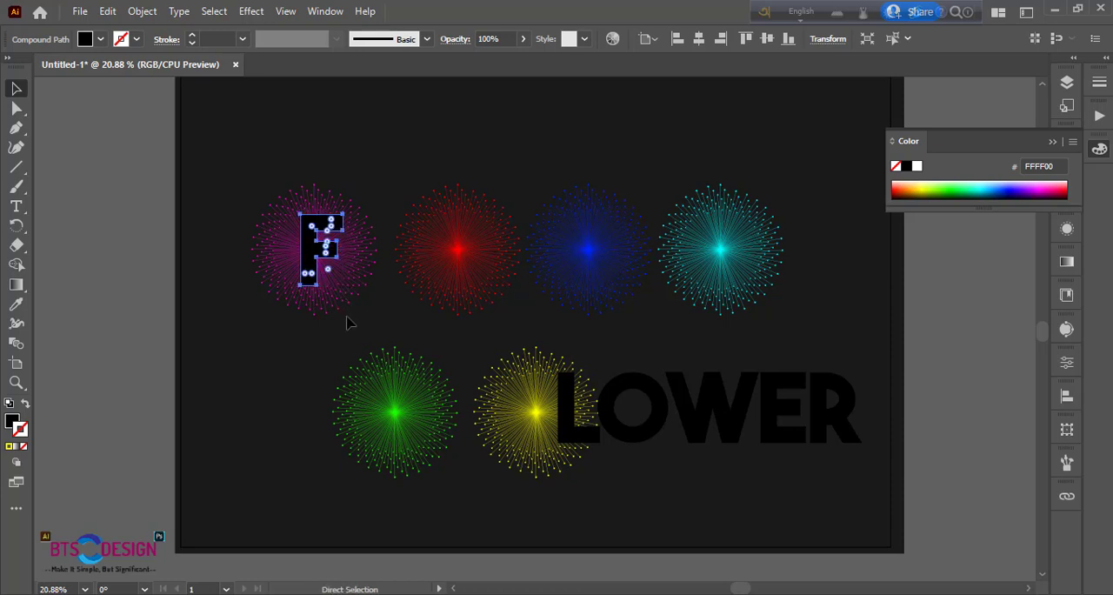
{"action": "key", "text": "ctrl+z"}
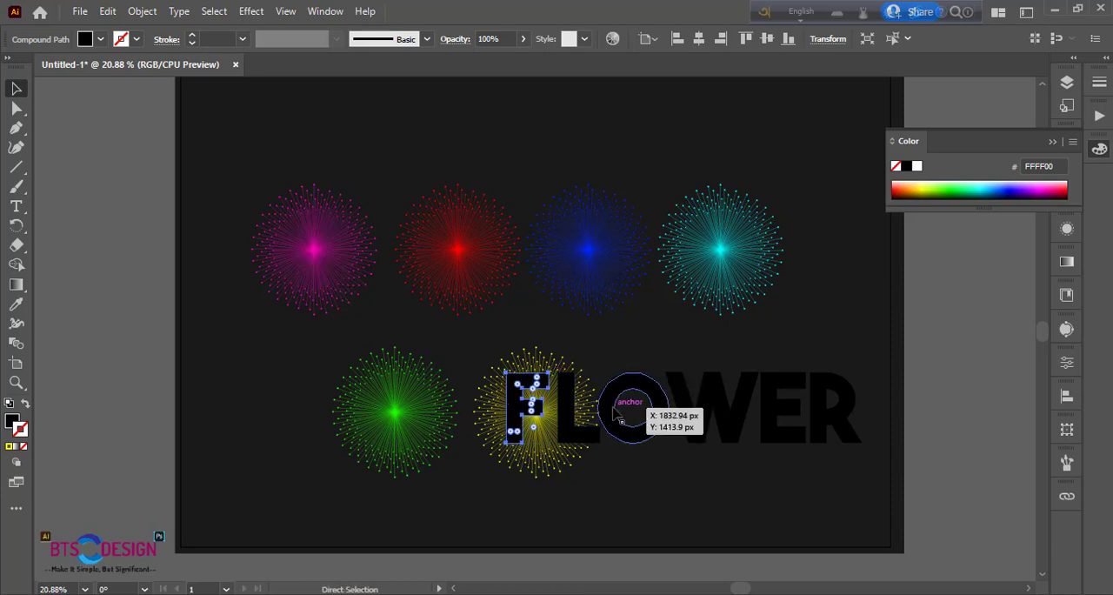
Scale the outlined lettering up slightly around its centre and ungroup it into separate letters
{"action": "left_click", "coordinate": [616, 416]}
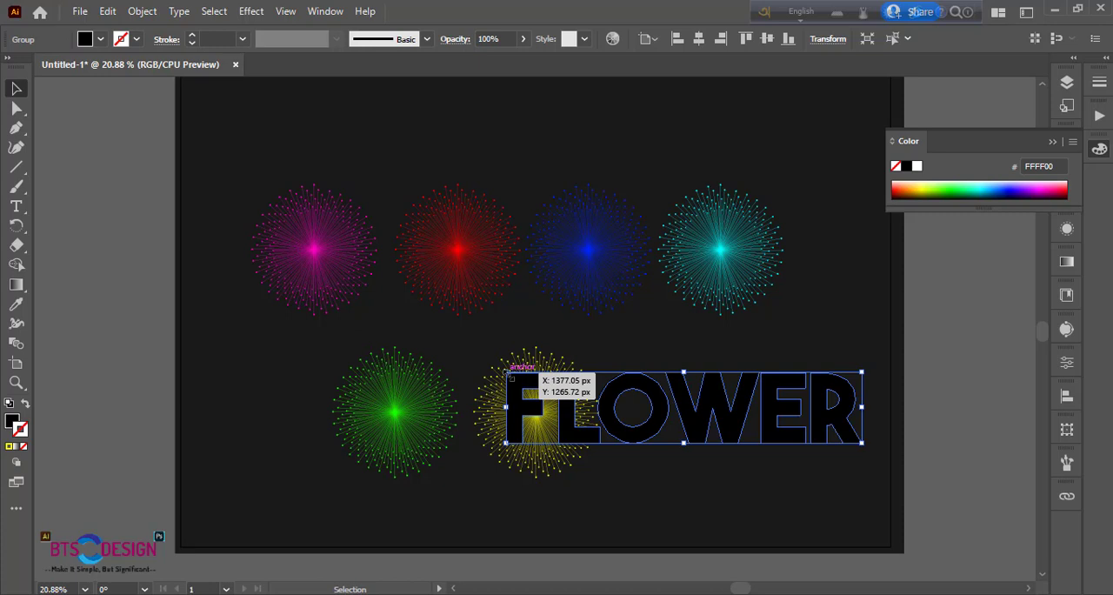
{"action": "left_click_drag", "start_coordinate": [507, 374], "coordinate": [488, 369]}
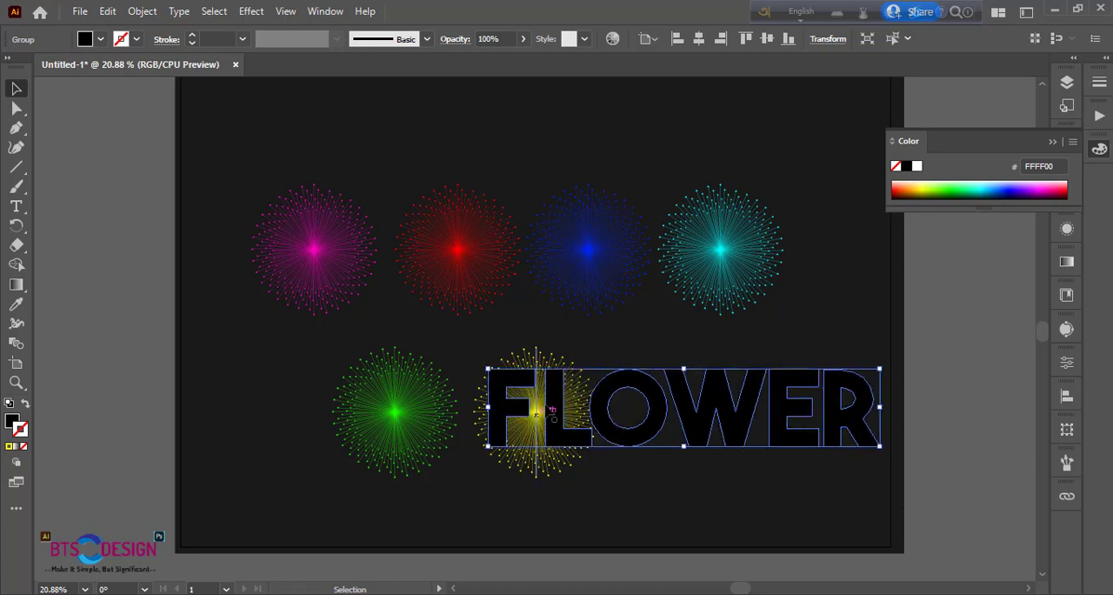
{"action": "right_click", "coordinate": [551, 411]}
{"action": "left_click", "coordinate": [603, 254]}
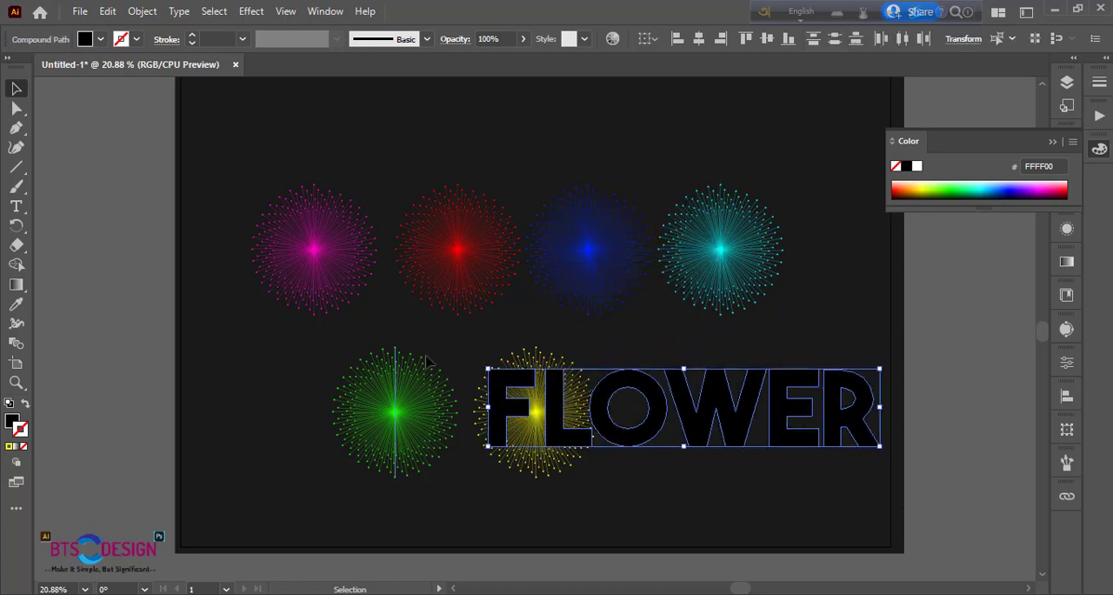
{"action": "left_click", "coordinate": [432, 352]}
Move the letter F onto the magenta burst and clip the burst to it with a clipping mask
{"action": "left_click_drag", "start_coordinate": [489, 389], "coordinate": [295, 233]}
{"action": "left_click_drag", "start_coordinate": [238, 182], "coordinate": [356, 292]}
{"action": "right_click", "coordinate": [329, 296]}
{"action": "left_click", "coordinate": [363, 421]}
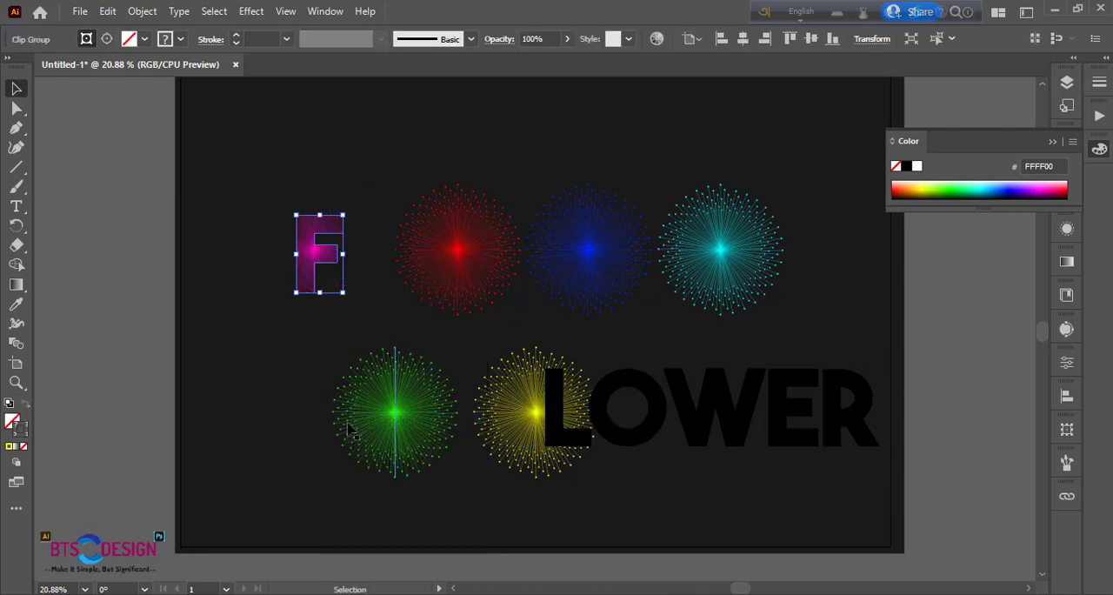
Place the letter L over the red burst and make a clipping mask from the two
{"action": "left_click_drag", "start_coordinate": [538, 402], "coordinate": [438, 240]}
{"action": "left_click", "coordinate": [413, 204], "text": "shift"}
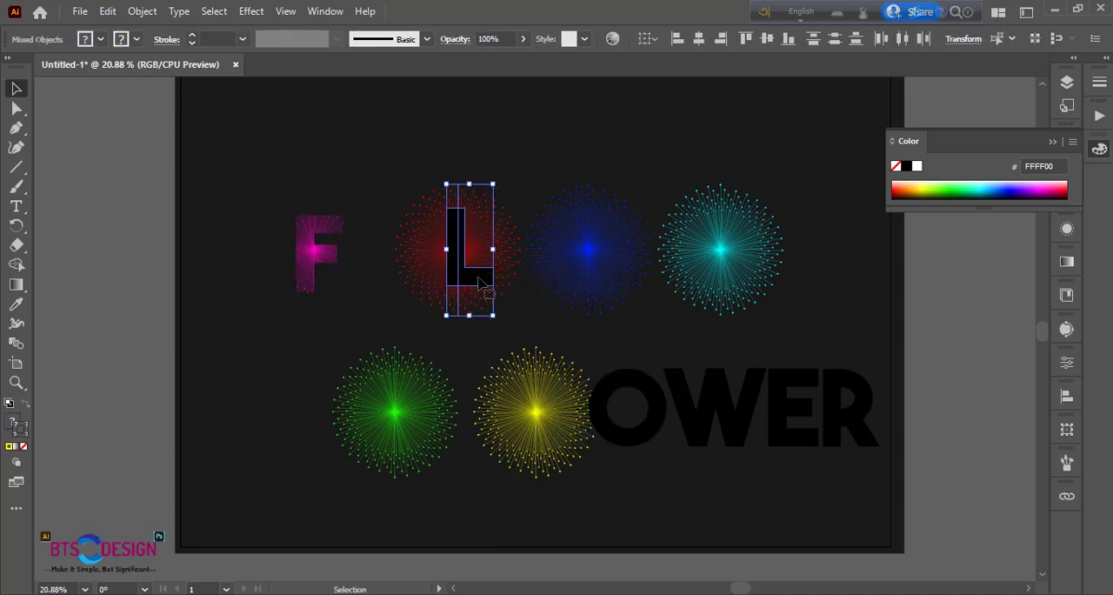
{"action": "right_click", "coordinate": [475, 270]}
{"action": "left_click", "coordinate": [492, 428]}
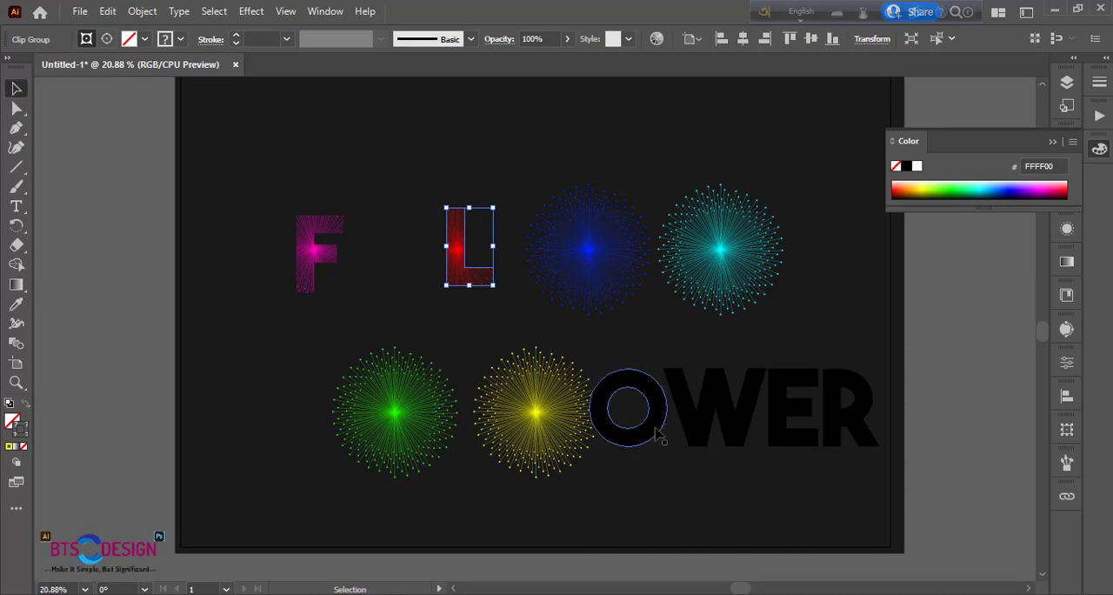
Centre the letter O on the blue burst and make a clipping mask from the two
{"action": "left_click_drag", "start_coordinate": [657, 441], "coordinate": [618, 284]}
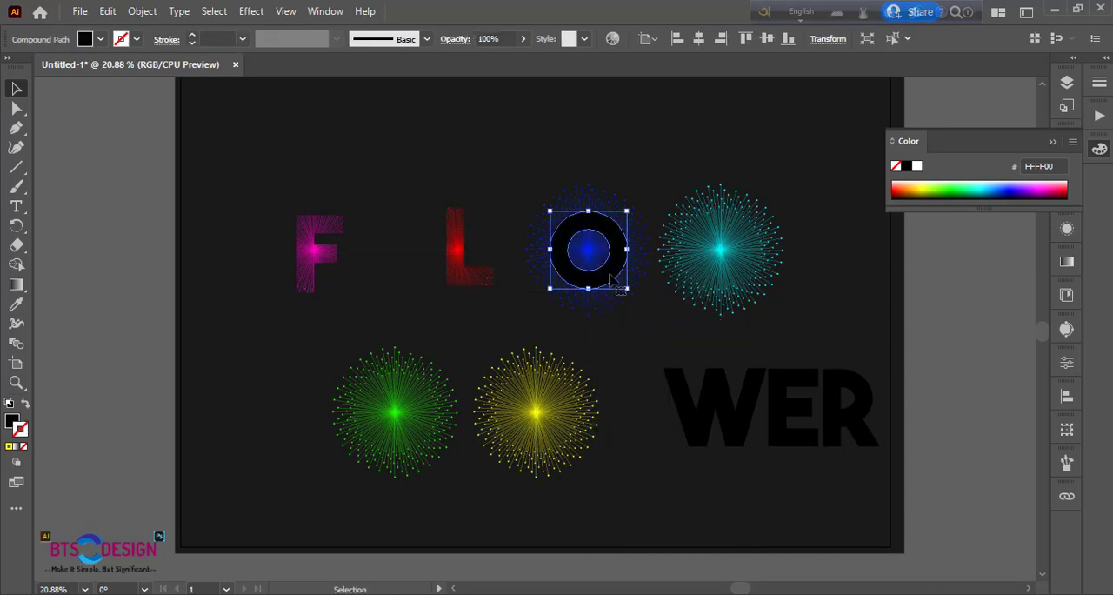
{"action": "left_click", "coordinate": [543, 195], "text": "shift"}
{"action": "right_click", "coordinate": [602, 274]}
{"action": "left_click", "coordinate": [654, 440]}
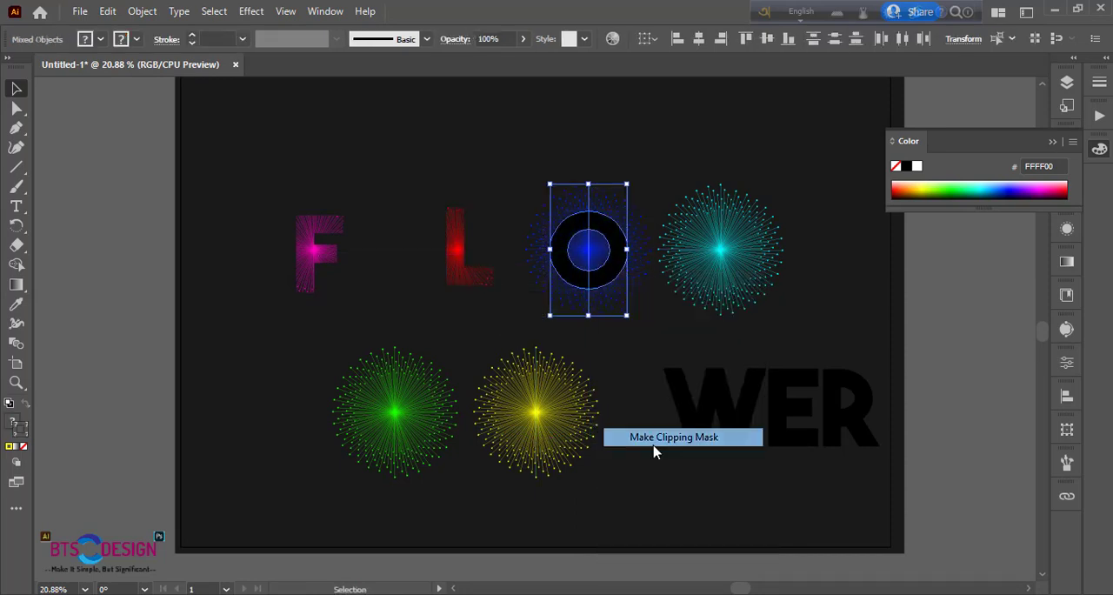
Centre the letter W on the cyan burst and make a clipping mask from the two
{"action": "left_click_drag", "start_coordinate": [700, 434], "coordinate": [706, 285]}
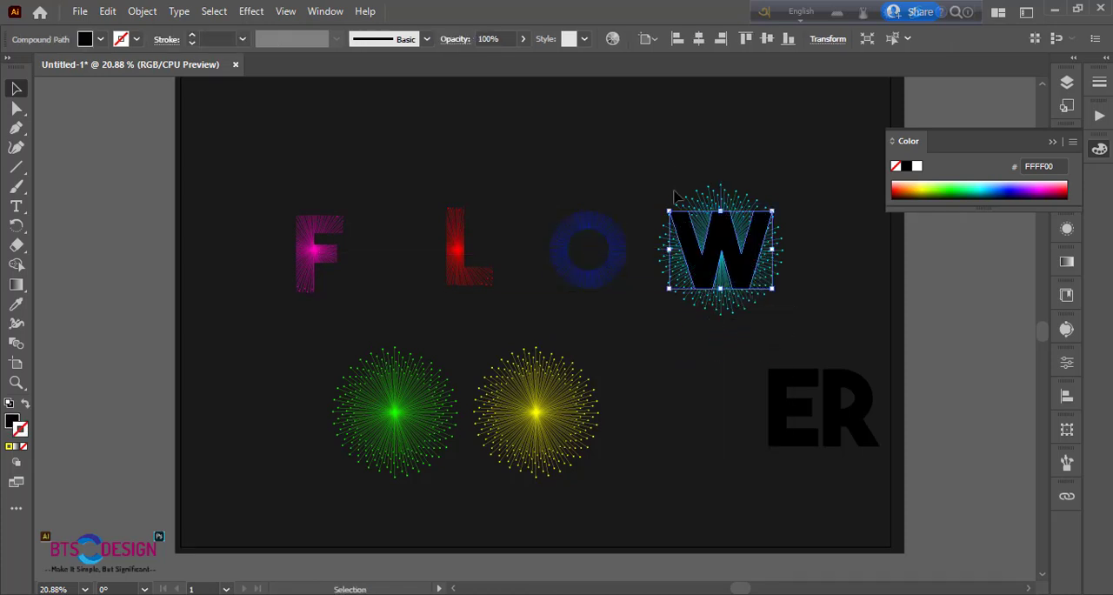
{"action": "left_click", "coordinate": [733, 255], "text": "shift"}
{"action": "right_click", "coordinate": [733, 255]}
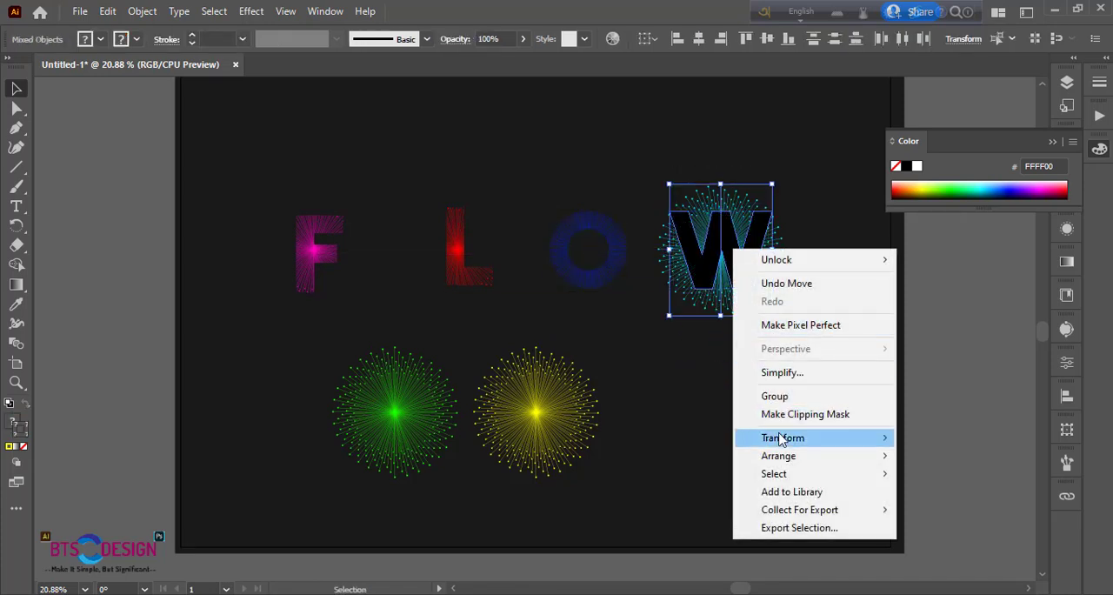
{"action": "left_click", "coordinate": [787, 424]}
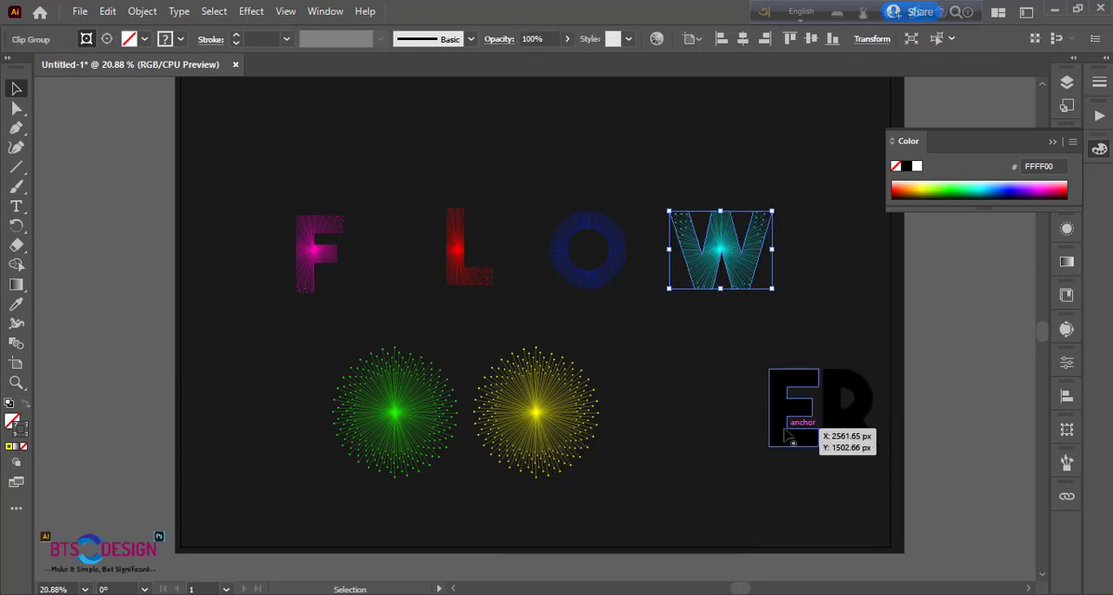
Centre the letter E on the green burst and make a clipping mask from the two
{"action": "left_click_drag", "start_coordinate": [783, 442], "coordinate": [390, 442]}
{"action": "left_click_drag", "start_coordinate": [319, 369], "coordinate": [409, 453]}
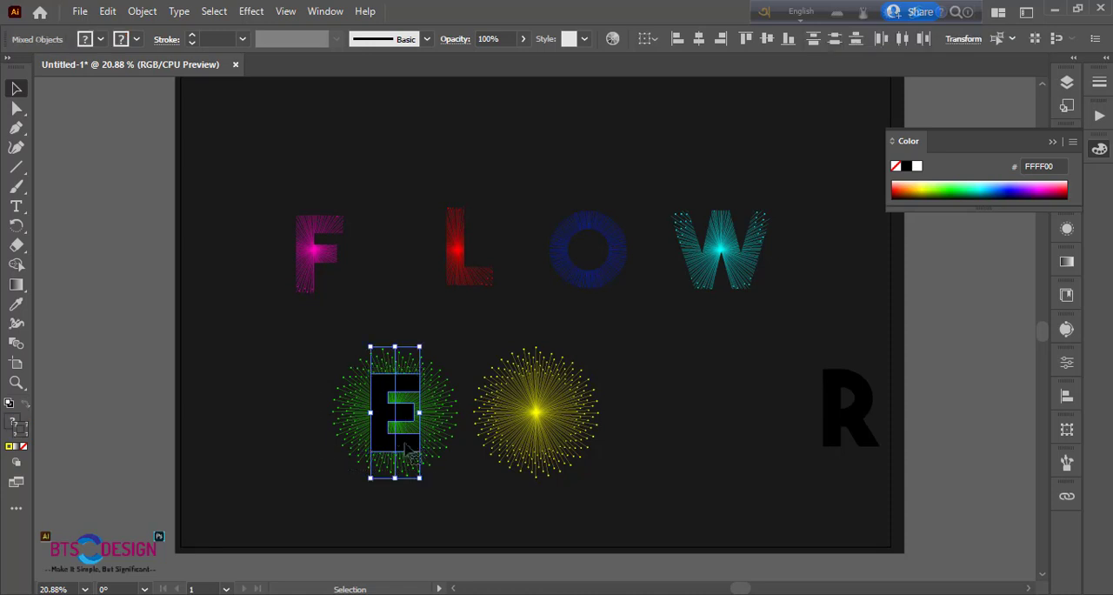
{"action": "right_click", "coordinate": [398, 437]}
{"action": "left_click", "coordinate": [454, 306]}
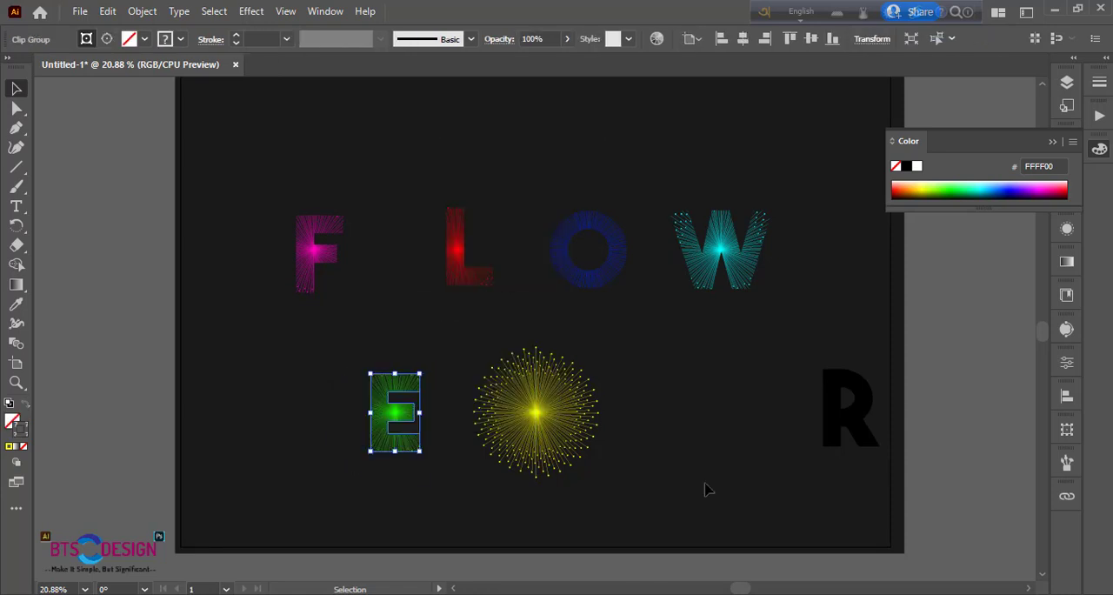
Place the letter R over the yellow burst and make a clipping mask from the two
{"action": "left_click_drag", "start_coordinate": [835, 442], "coordinate": [532, 446]}
{"action": "left_click_drag", "start_coordinate": [480, 346], "coordinate": [583, 450]}
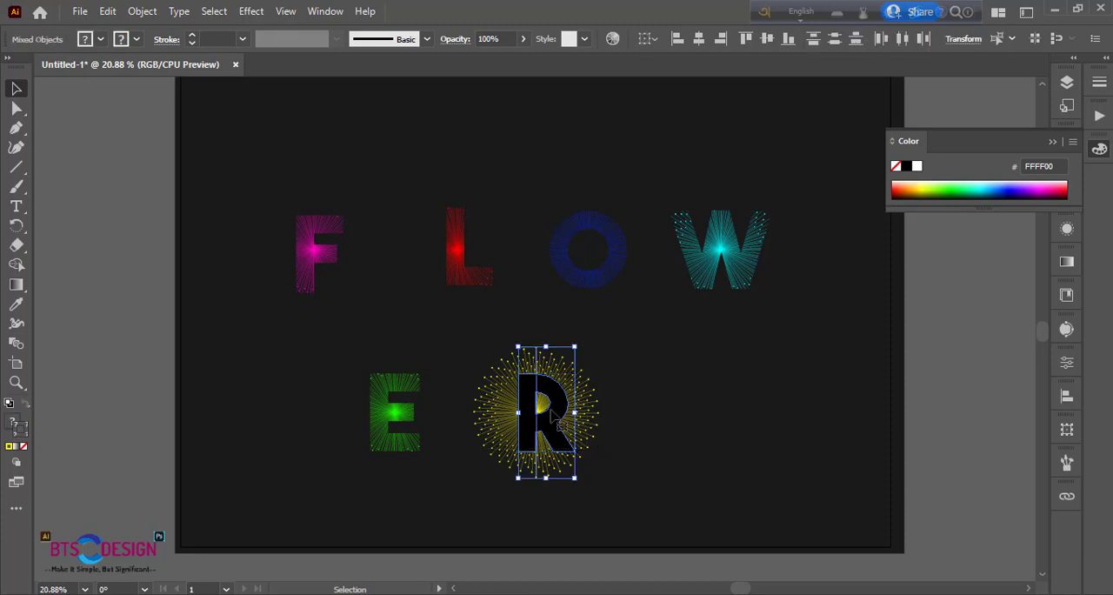
{"action": "right_click", "coordinate": [551, 410]}
{"action": "left_click", "coordinate": [609, 283]}
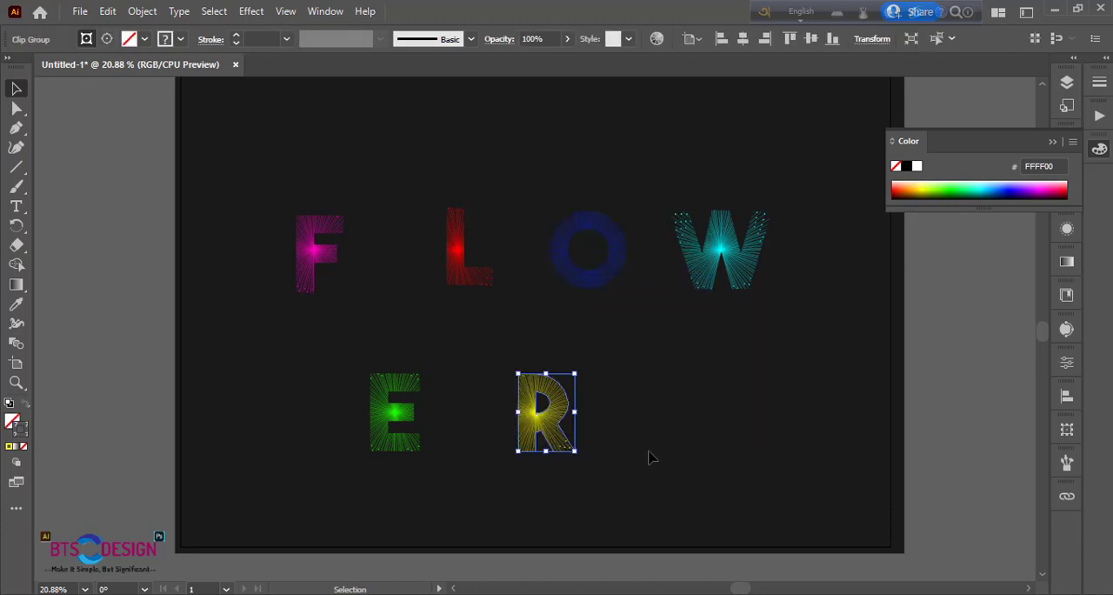
{"action": "left_click", "coordinate": [657, 463]}
Arrange the six clipped letters side by side as the word FLOWER, with the L set lower than the rest
{"action": "left_click_drag", "start_coordinate": [318, 281], "coordinate": [368, 278]}
{"action": "left_click_drag", "start_coordinate": [447, 282], "coordinate": [408, 307]}
{"action": "left_click_drag", "start_coordinate": [561, 269], "coordinate": [435, 279]}
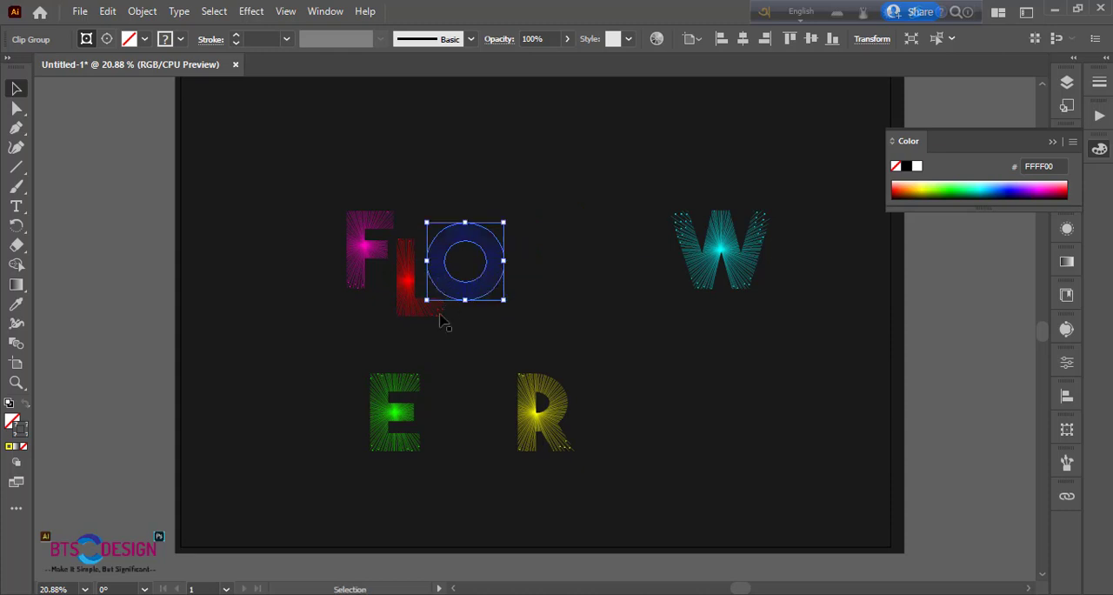
{"action": "left_click_drag", "start_coordinate": [693, 267], "coordinate": [528, 276]}
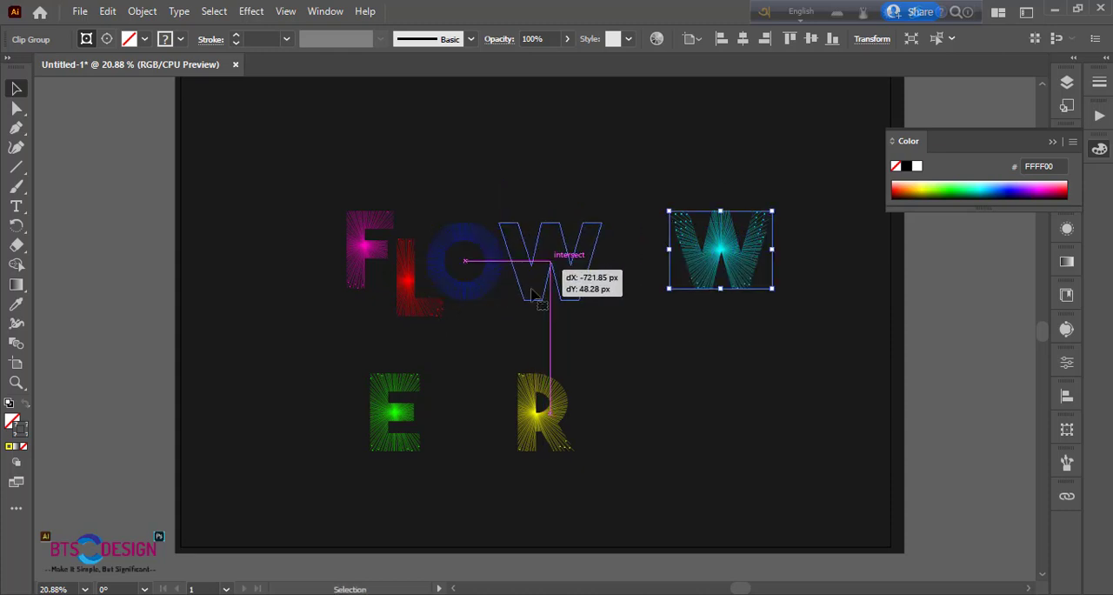
{"action": "left_click_drag", "start_coordinate": [380, 426], "coordinate": [614, 274]}
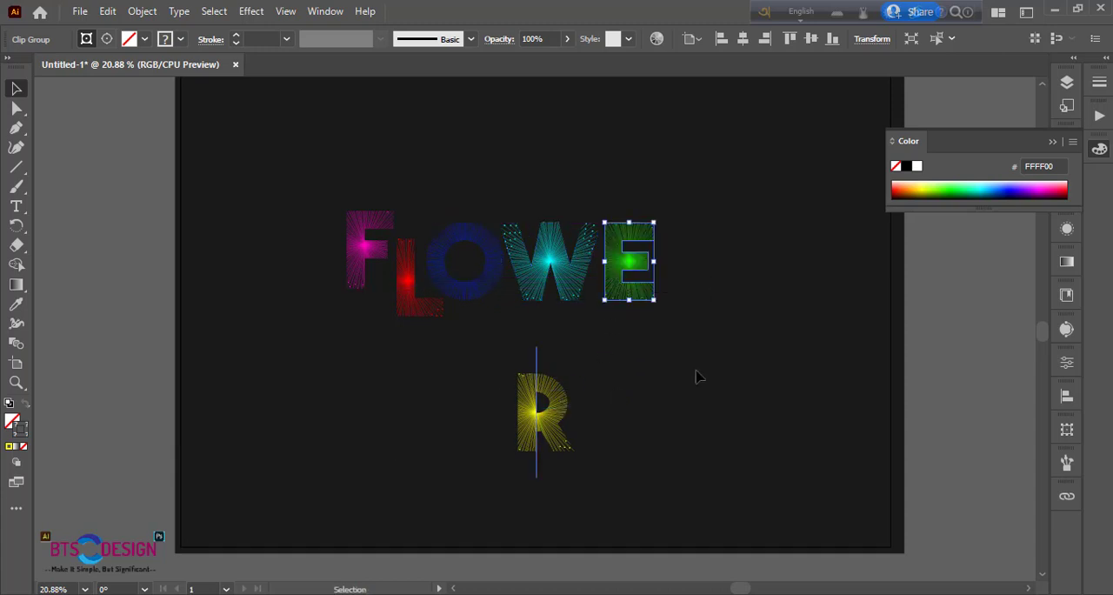
{"action": "left_click_drag", "start_coordinate": [555, 412], "coordinate": [701, 259]}
{"action": "left_click", "coordinate": [701, 404]}
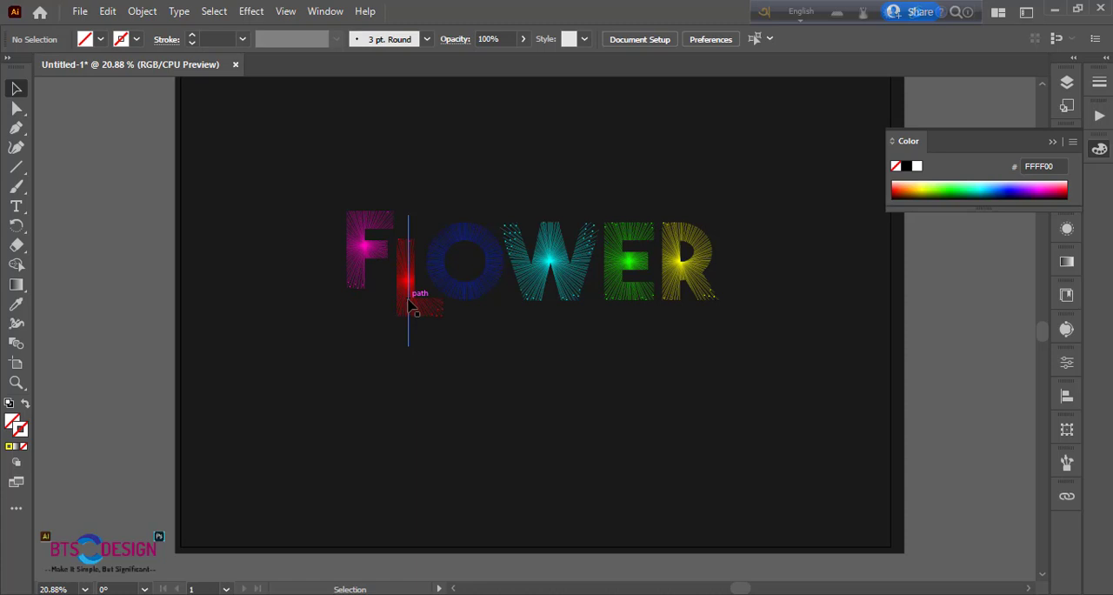
Fine-tune the vertical position of the red L so it sits slightly below the neighbouring letters
{"action": "left_click_drag", "start_coordinate": [408, 301], "coordinate": [409, 300]}
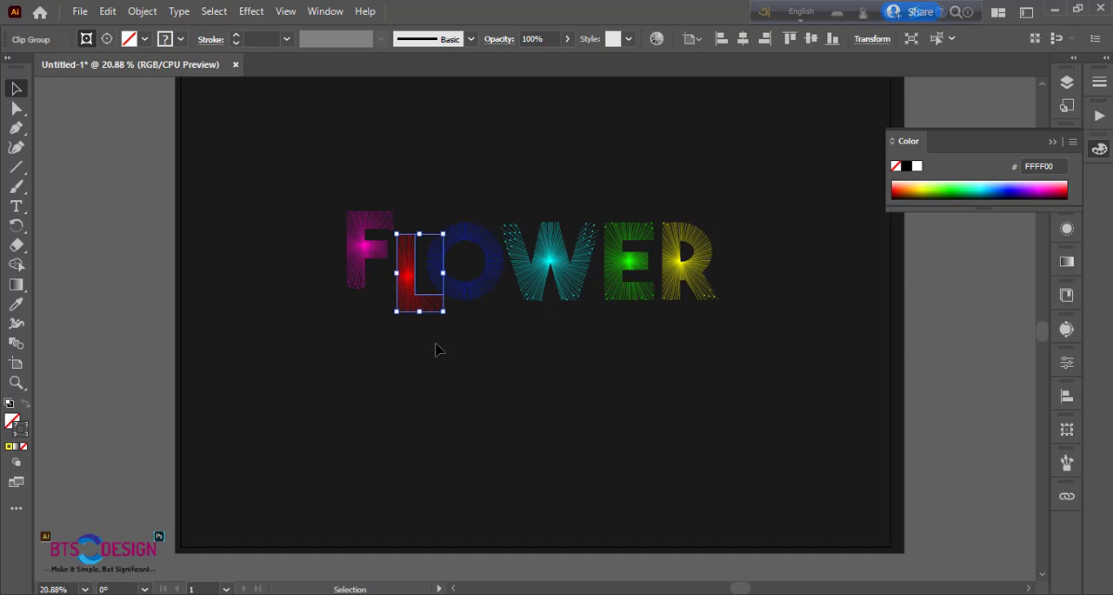
{"action": "key", "text": "Down"}
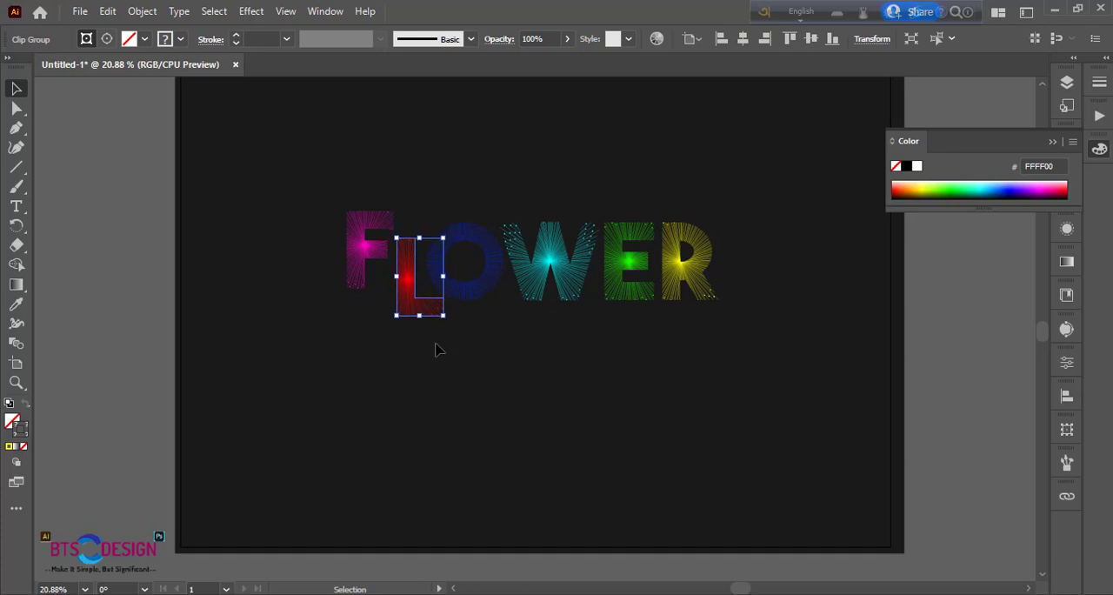
{"action": "left_click", "coordinate": [447, 353]}
Move the whole FLOWER word to the right on the artboard and set its stroke weight to 2 pt
{"action": "left_click_drag", "start_coordinate": [313, 151], "coordinate": [802, 412]}
{"action": "left_click_drag", "start_coordinate": [617, 275], "coordinate": [714, 268]}
{"action": "left_click", "coordinate": [286, 39]}
{"action": "left_click", "coordinate": [290, 130]}
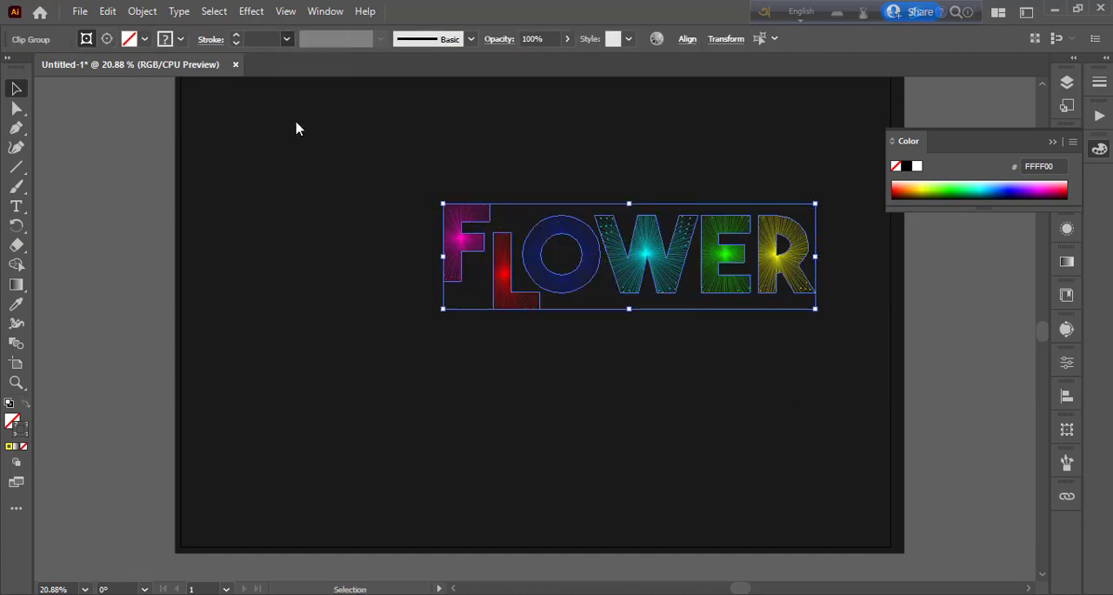
{"action": "left_click", "coordinate": [333, 288]}
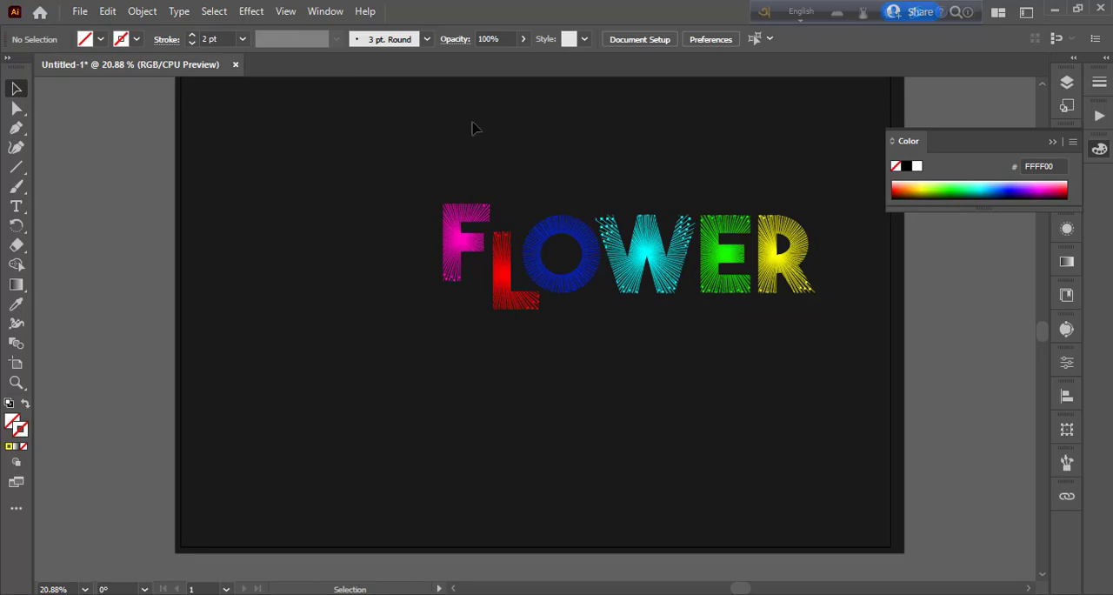